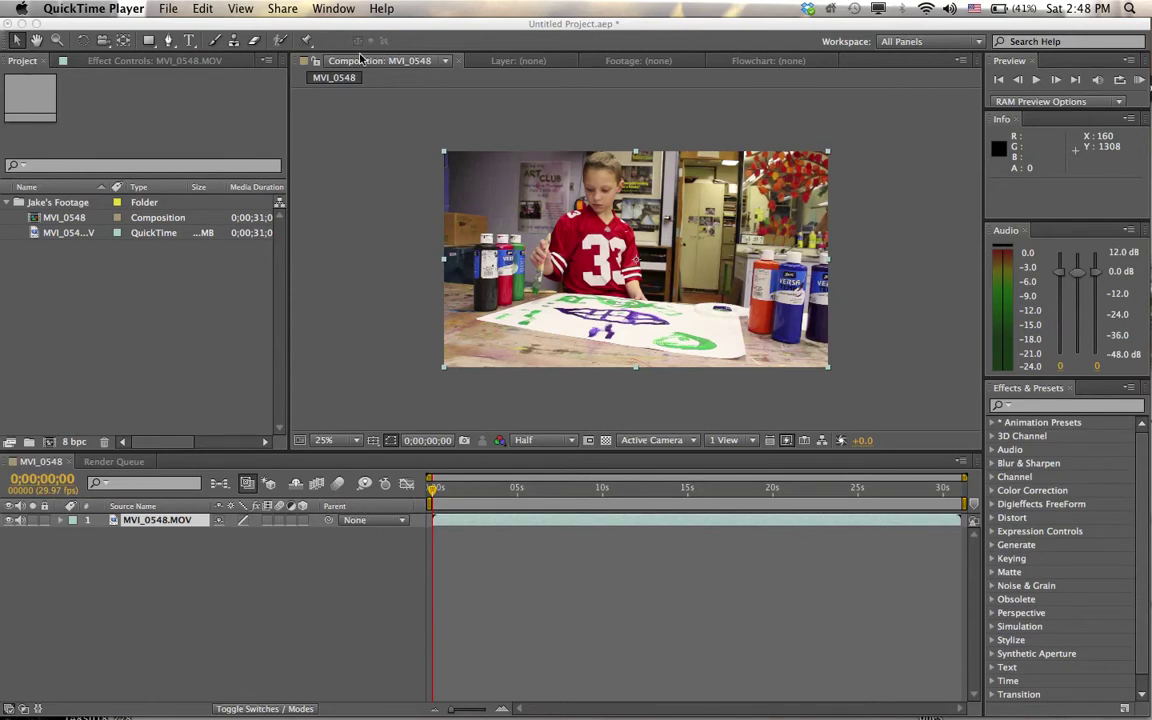
Expand the MVI_0548.MOV layer in the timeline to reveal its Transform properties
click(252, 386)
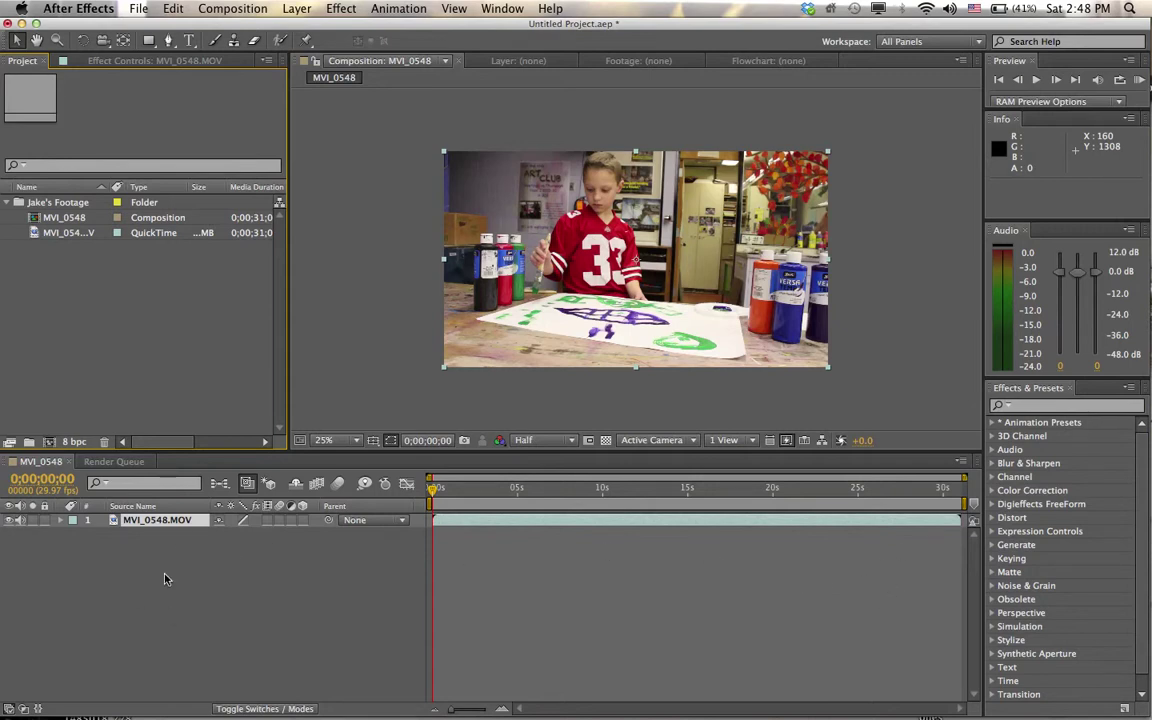
click(59, 521)
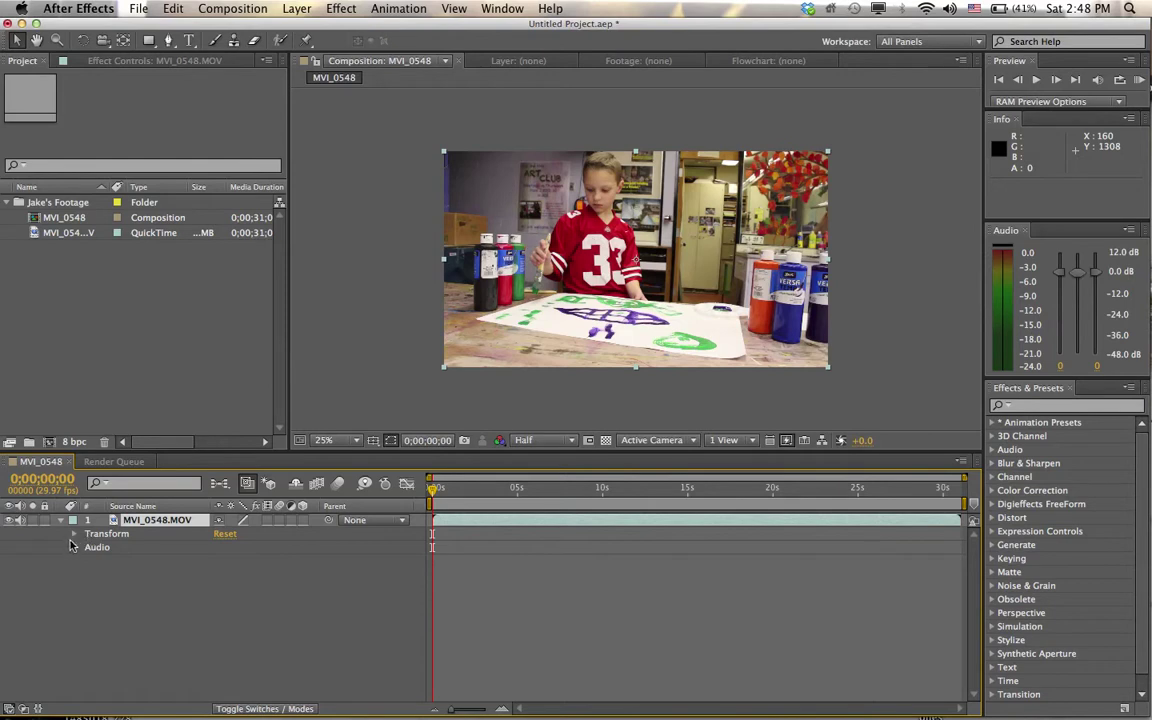
click(74, 535)
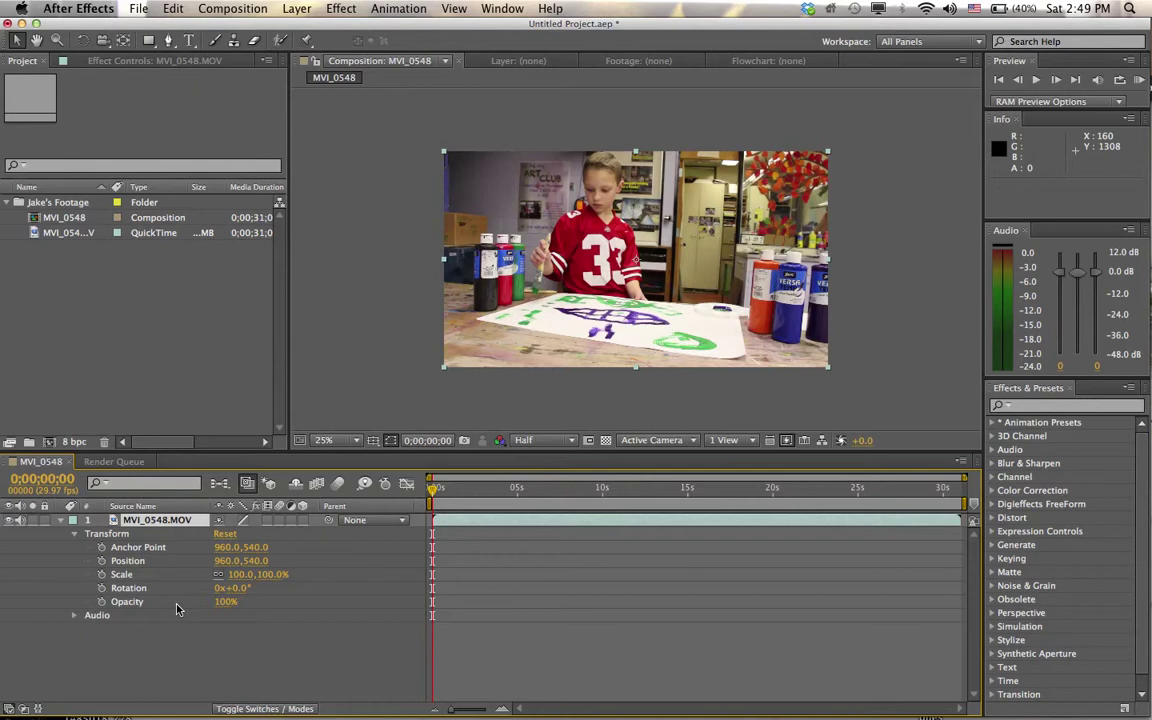
Try an opacity animation with keyframes of 100% at 0;00;00;00 and 40% at 0;00;02;23, and delete both keyframes
click(101, 602)
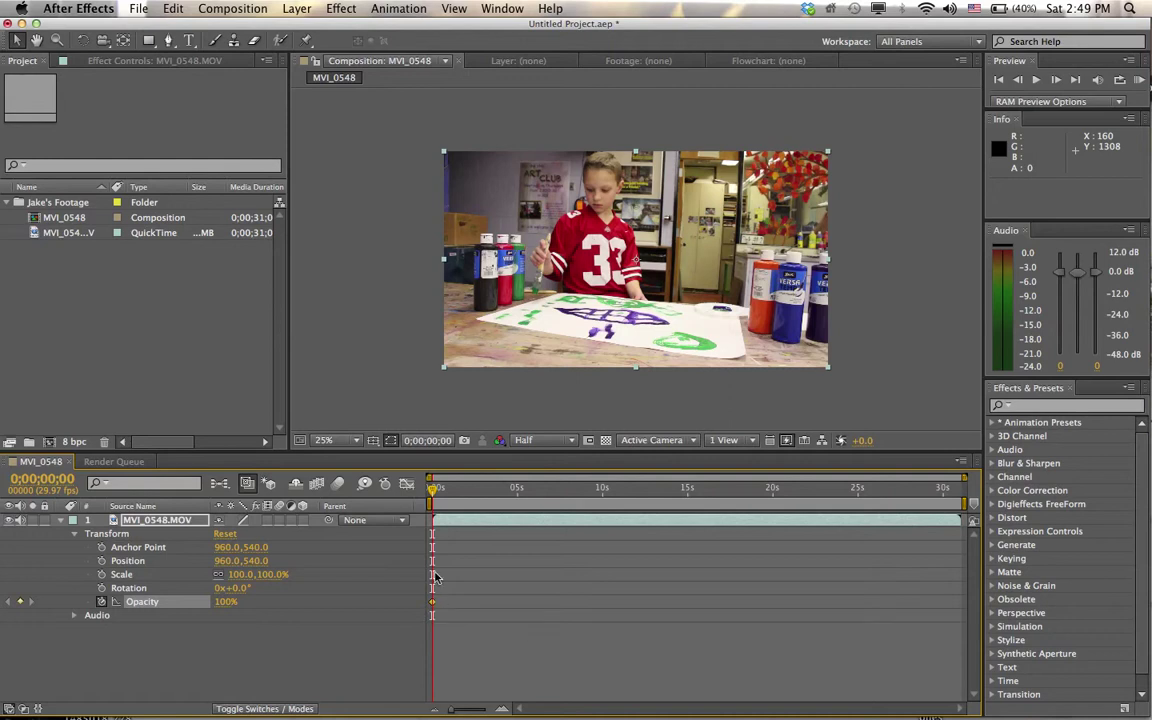
drag(437, 486, 470, 490)
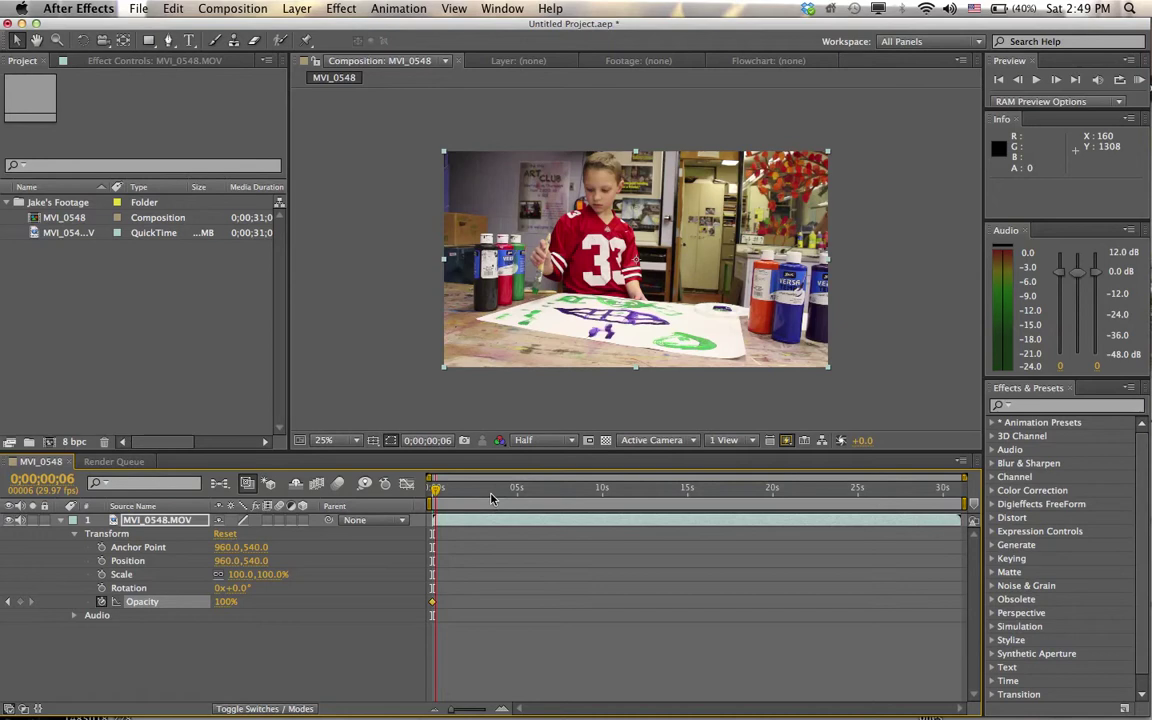
drag(437, 490, 432, 489)
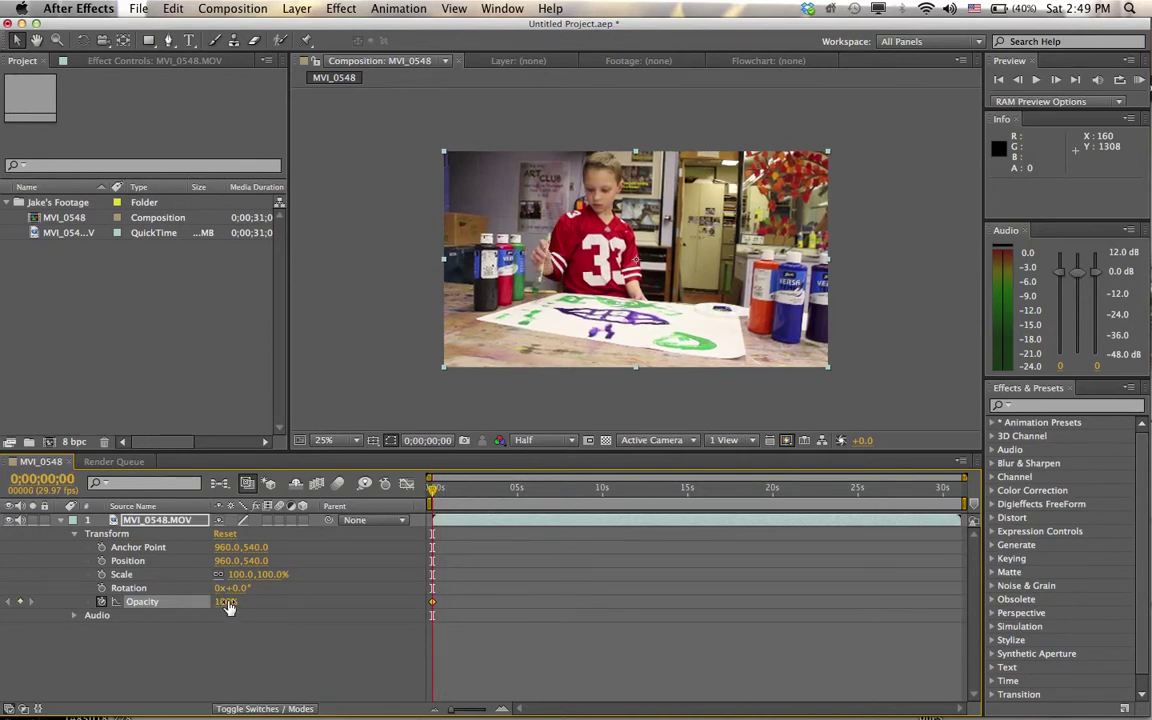
drag(432, 490, 478, 489)
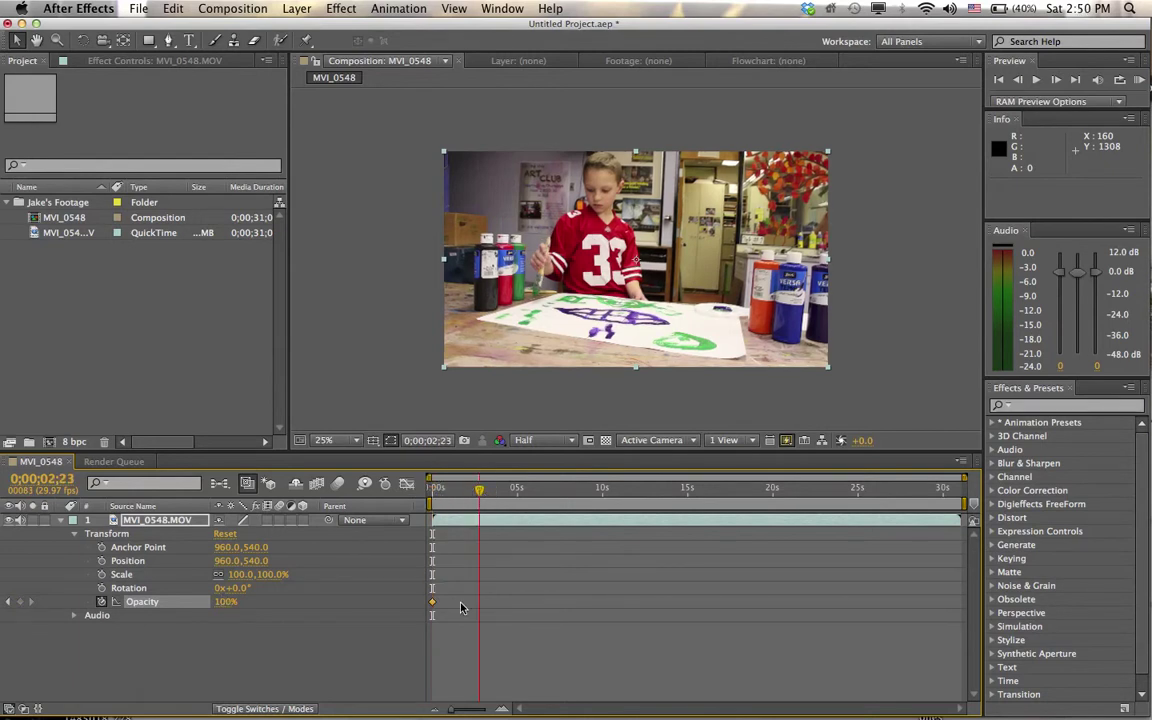
click(224, 602)
drag(224, 602, 183, 614)
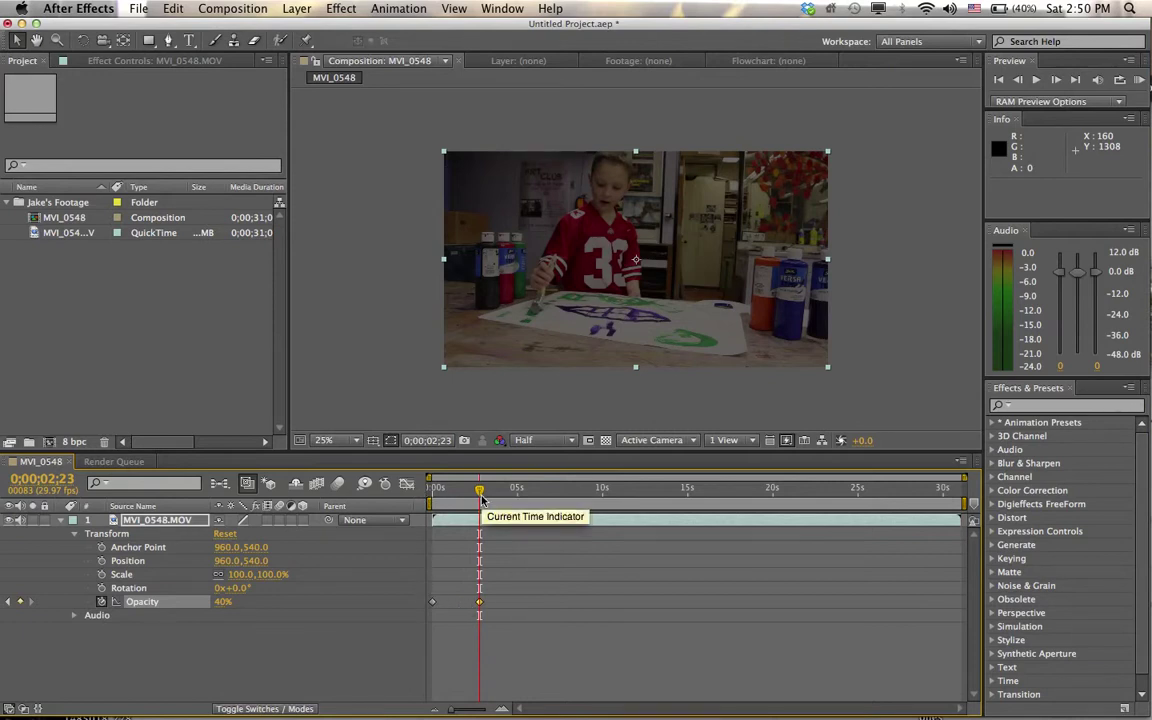
drag(493, 607, 426, 604)
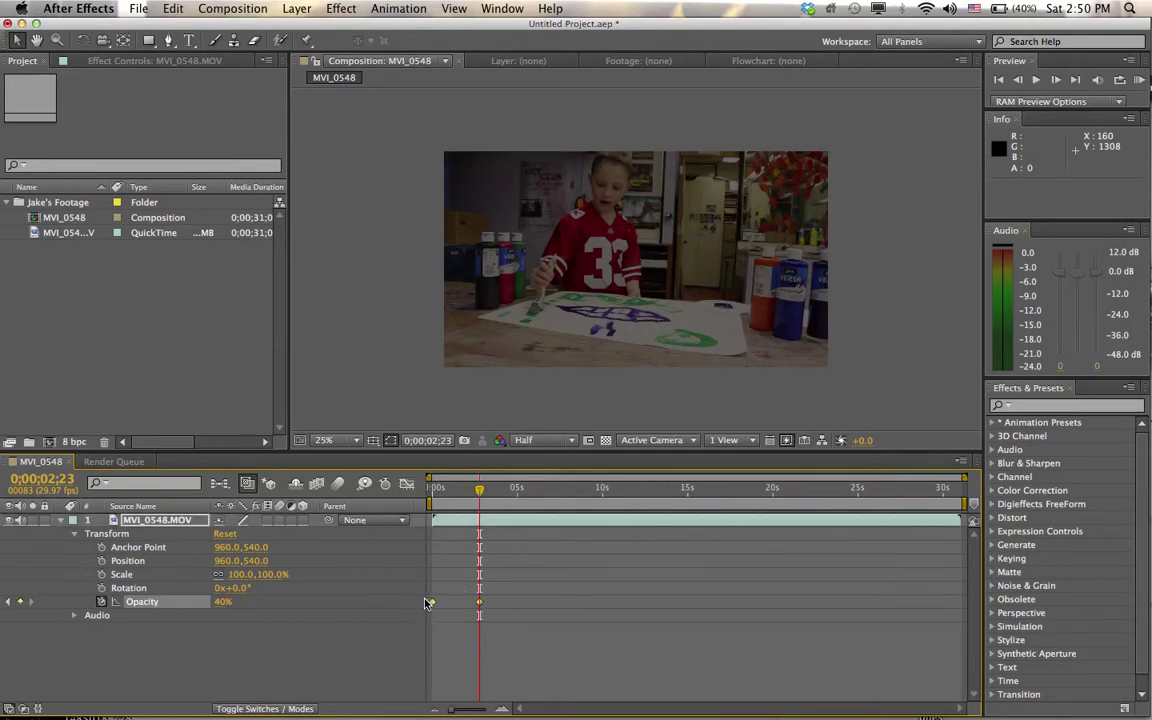
Fade the layer in with opacity keyframes of 2% at 0;00;00;00 and 100% at 0;00;05;04
click(481, 492)
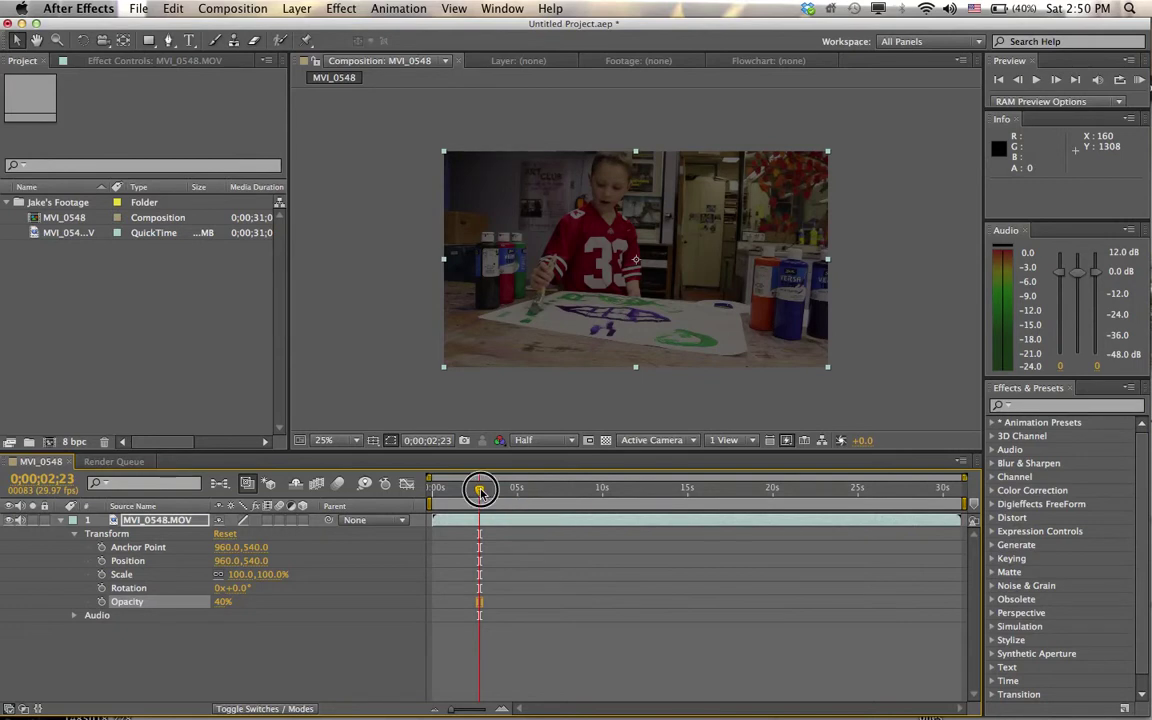
drag(481, 492, 432, 487)
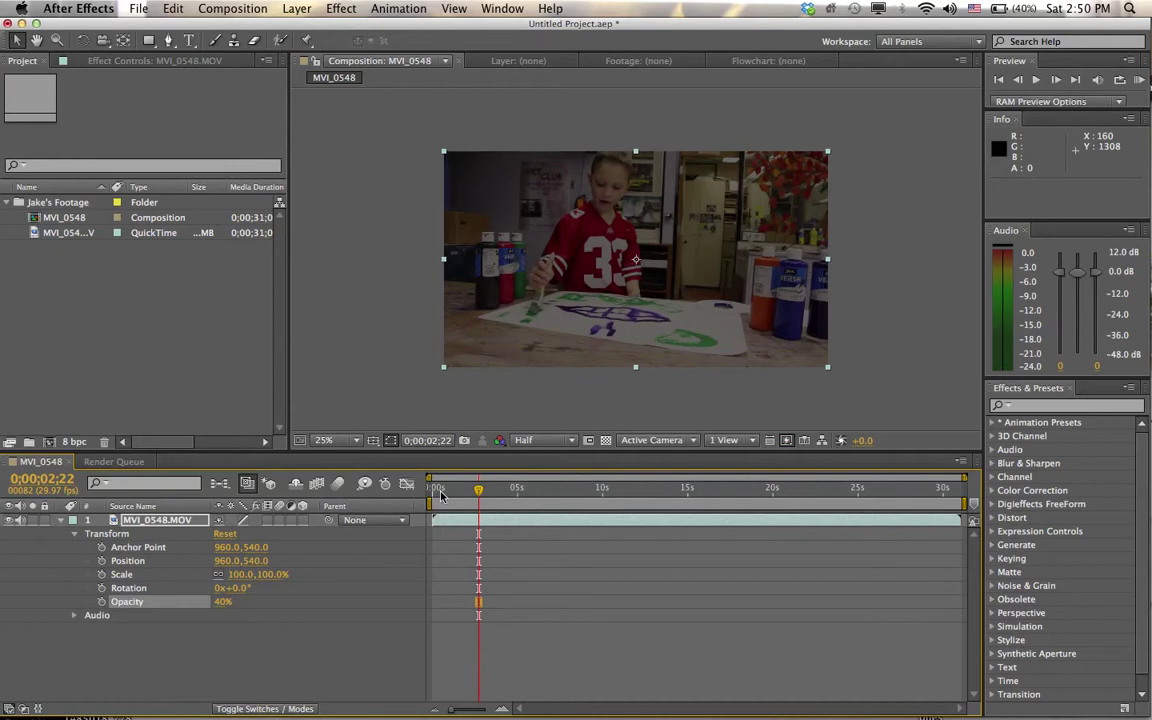
drag(477, 491, 433, 502)
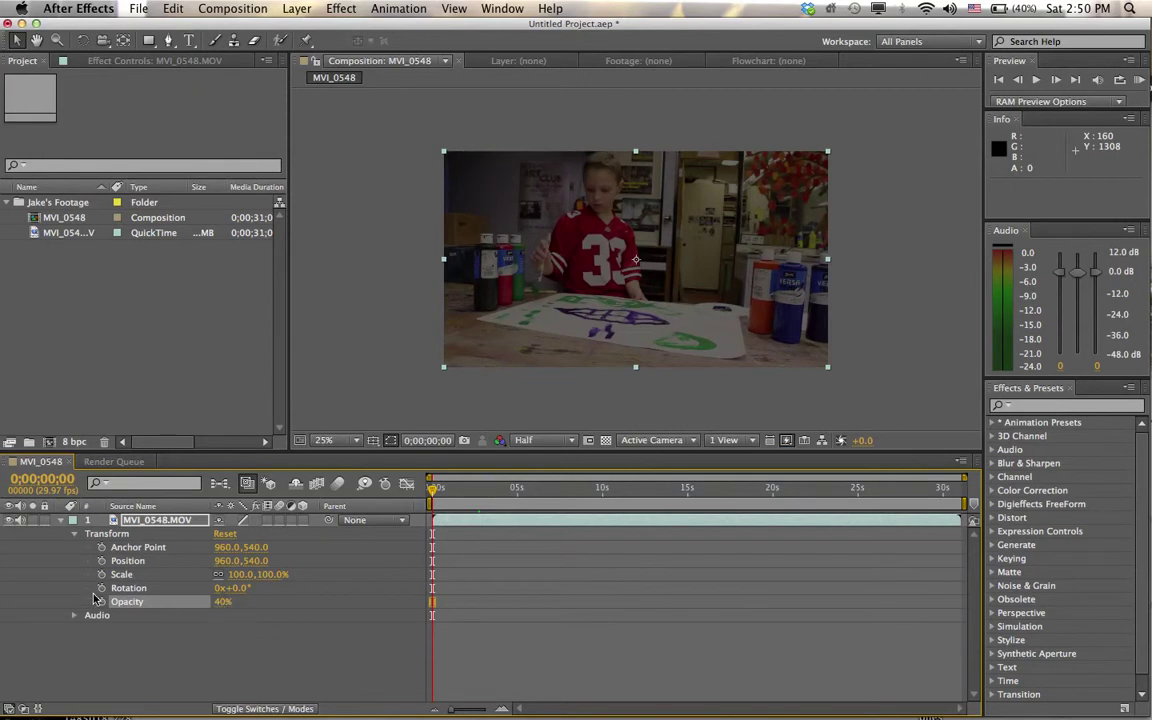
drag(224, 601, 137, 597)
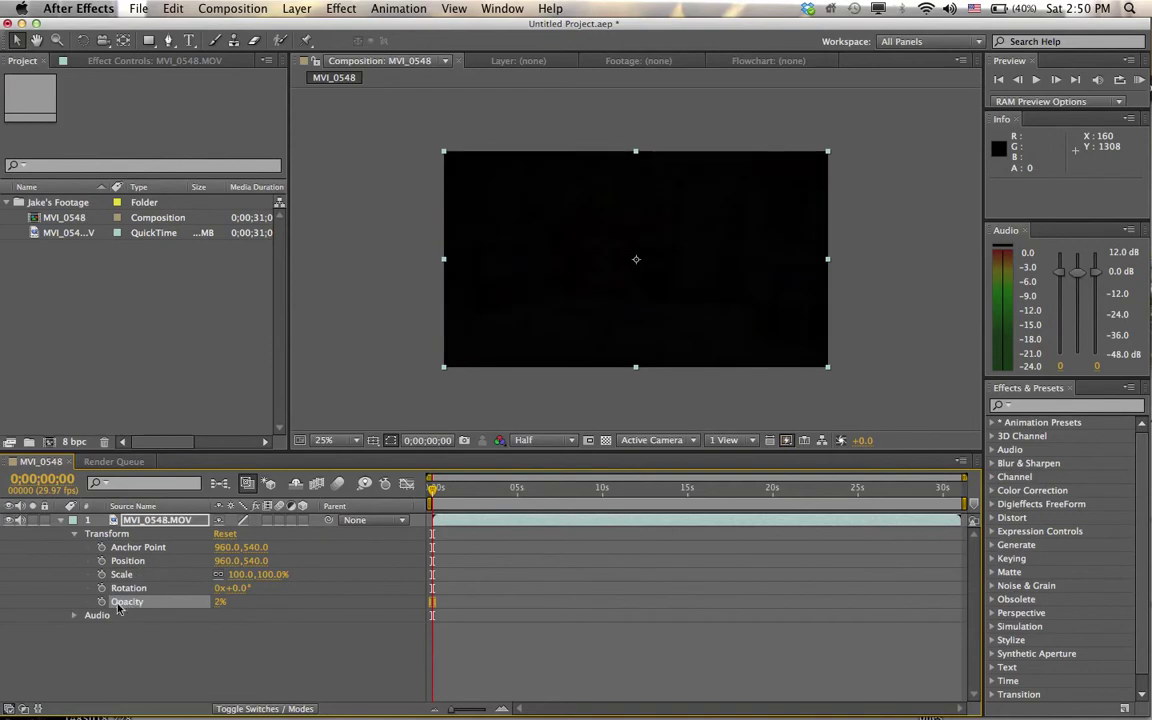
click(101, 602)
drag(437, 487, 520, 490)
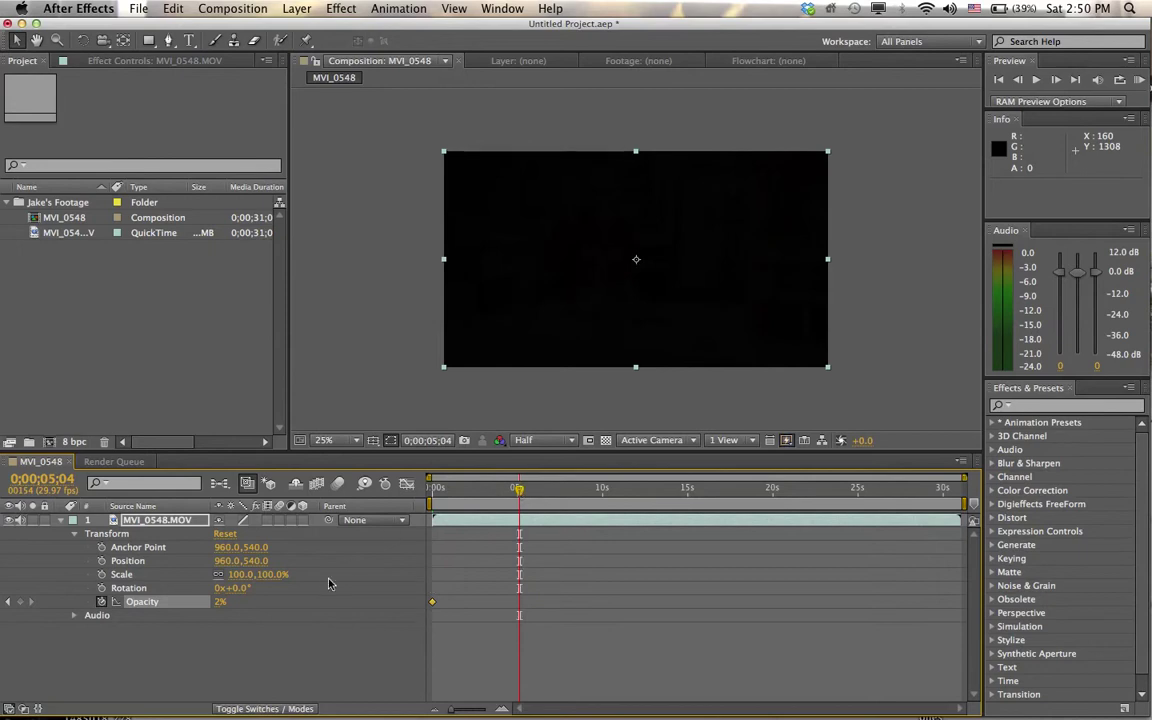
drag(220, 607, 328, 595)
Add a rotation keyframe to the layer at 0;00;06;00 with the value 0°
mouse_move(517, 489)
mouse_down()
mouse_move(422, 490)
mouse_move(534, 490)
mouse_up()
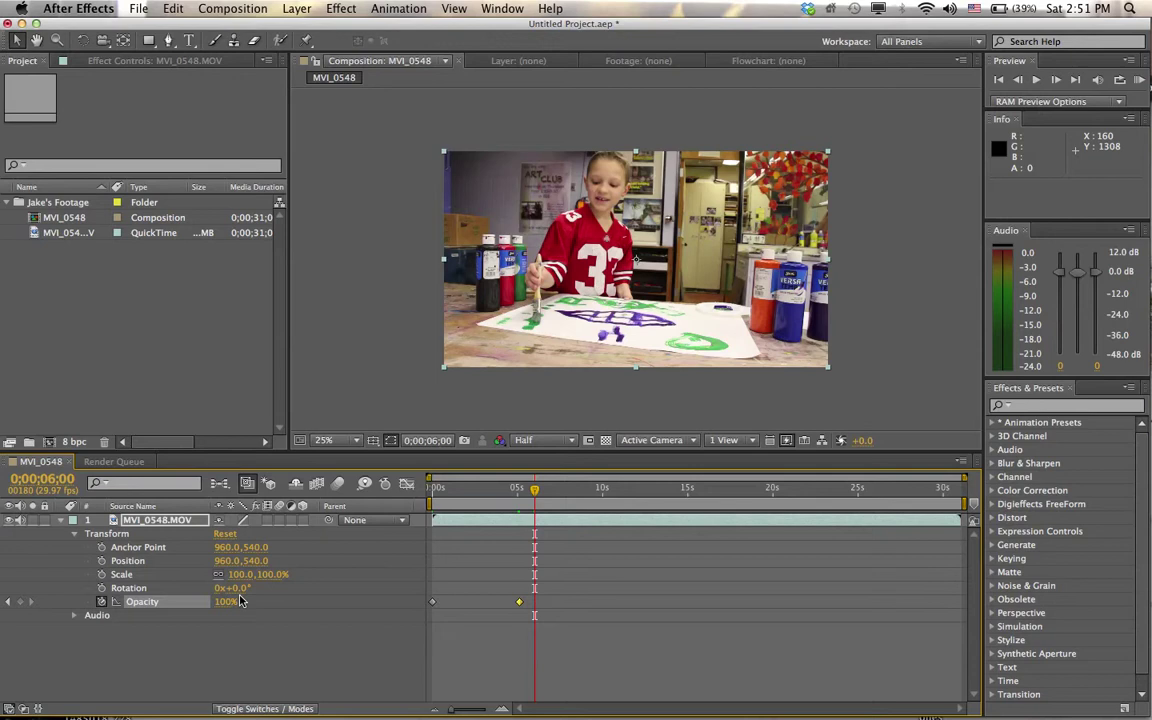
click(101, 588)
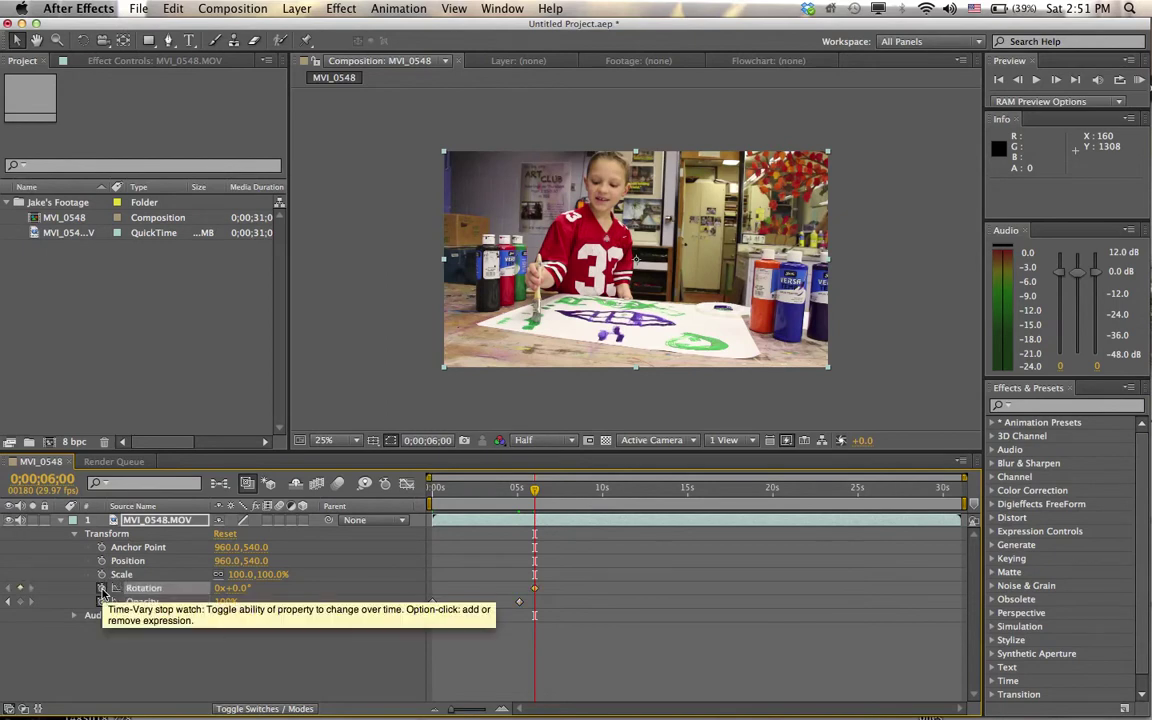
click(238, 591)
drag(238, 591, 214, 604)
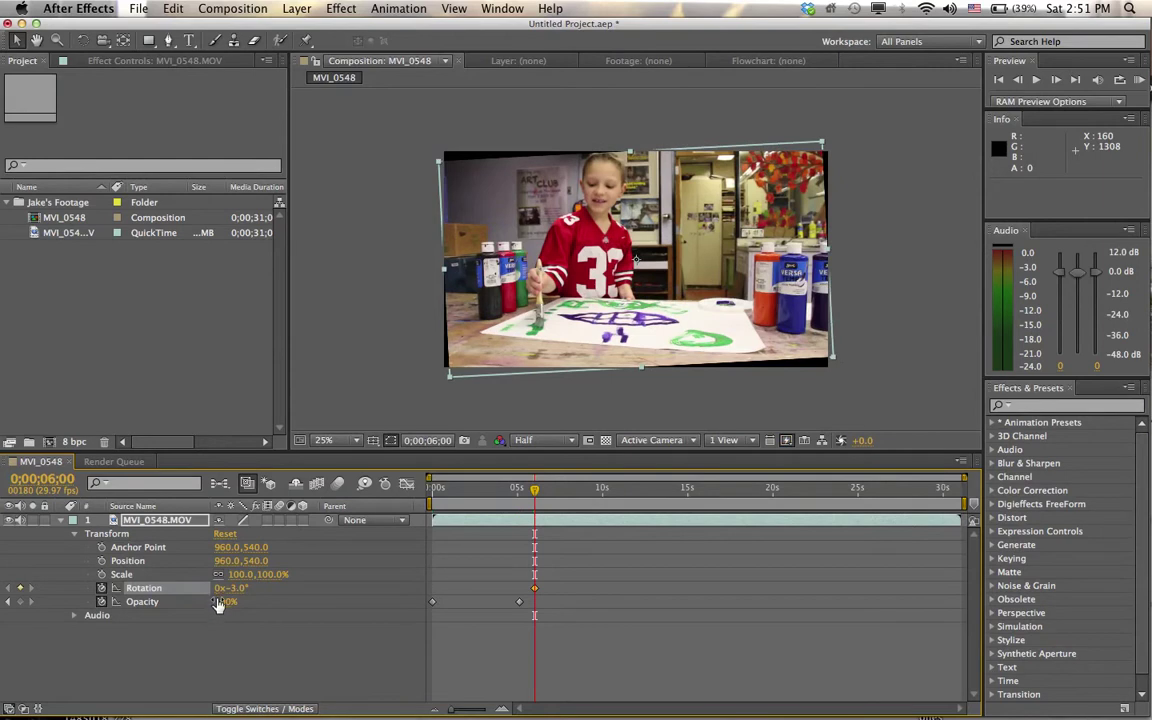
mouse_move(220, 588)
mouse_down()
mouse_move(185, 587)
mouse_move(232, 588)
mouse_move(222, 592)
mouse_up()
click(238, 588)
mouse_move(238, 588)
mouse_down()
mouse_move(226, 589)
mouse_move(245, 593)
mouse_up()
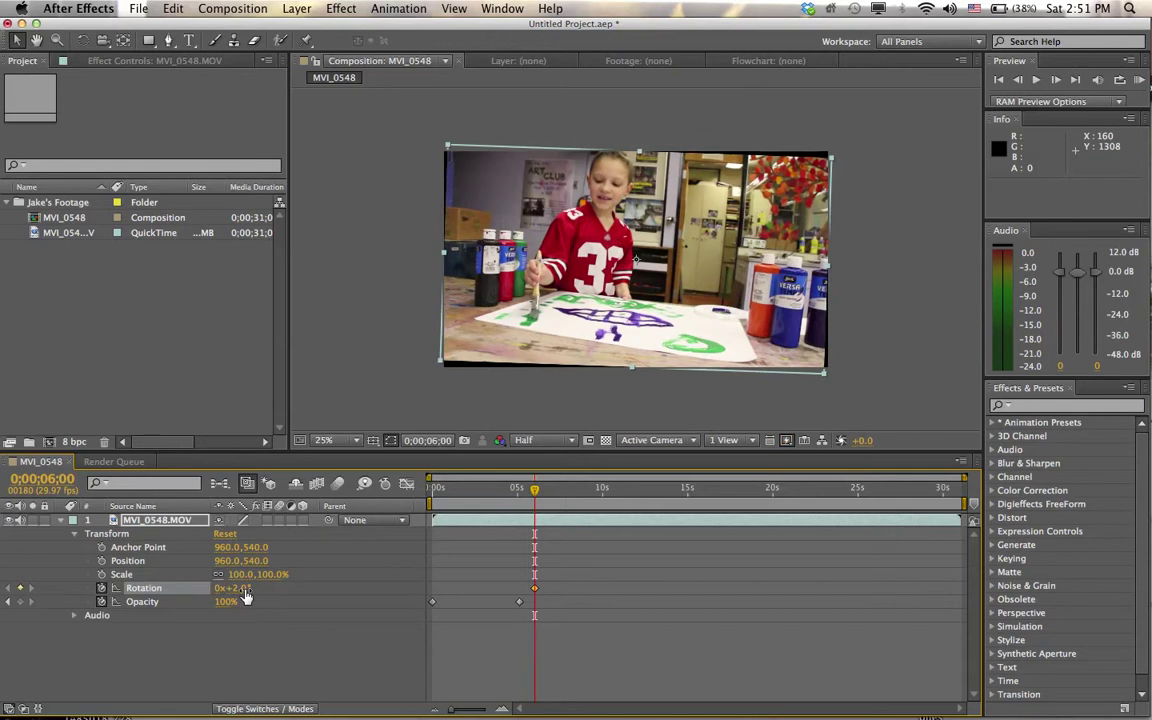
click(245, 590)
text(0)
key(Return)
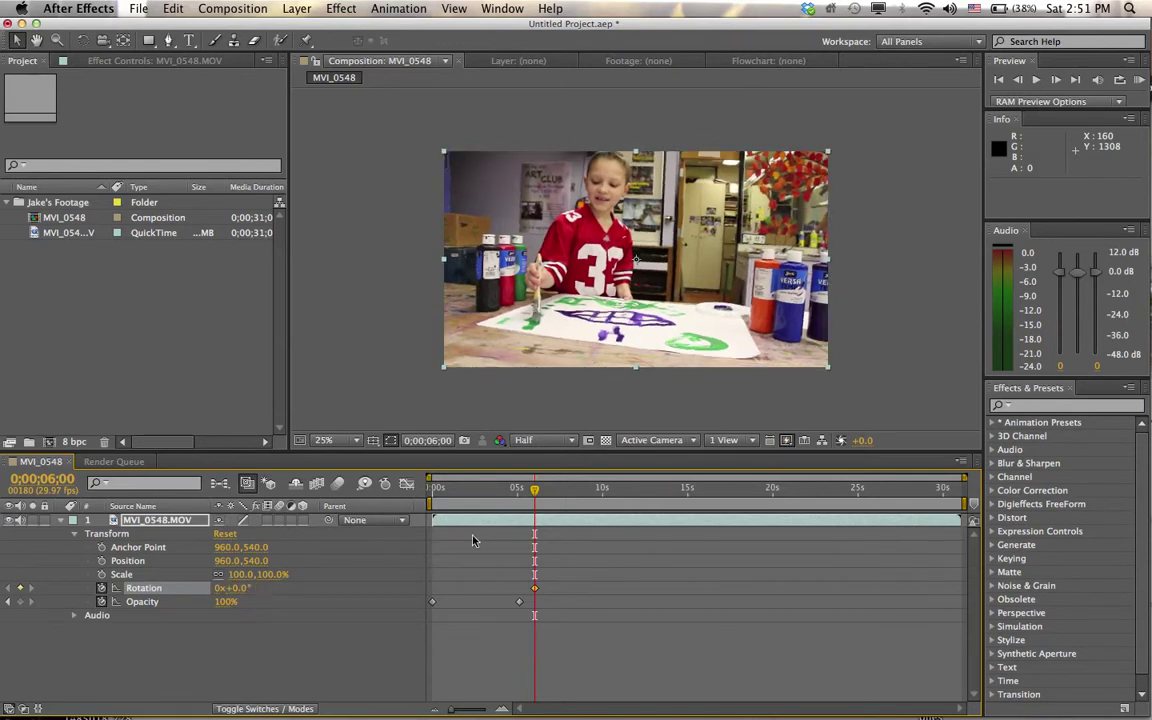
Set the rotation to 56° at 0;00;09;15 and paste a copy of the 0;00;06;00 rotation keyframe at 0;00;12;09
drag(536, 492, 597, 489)
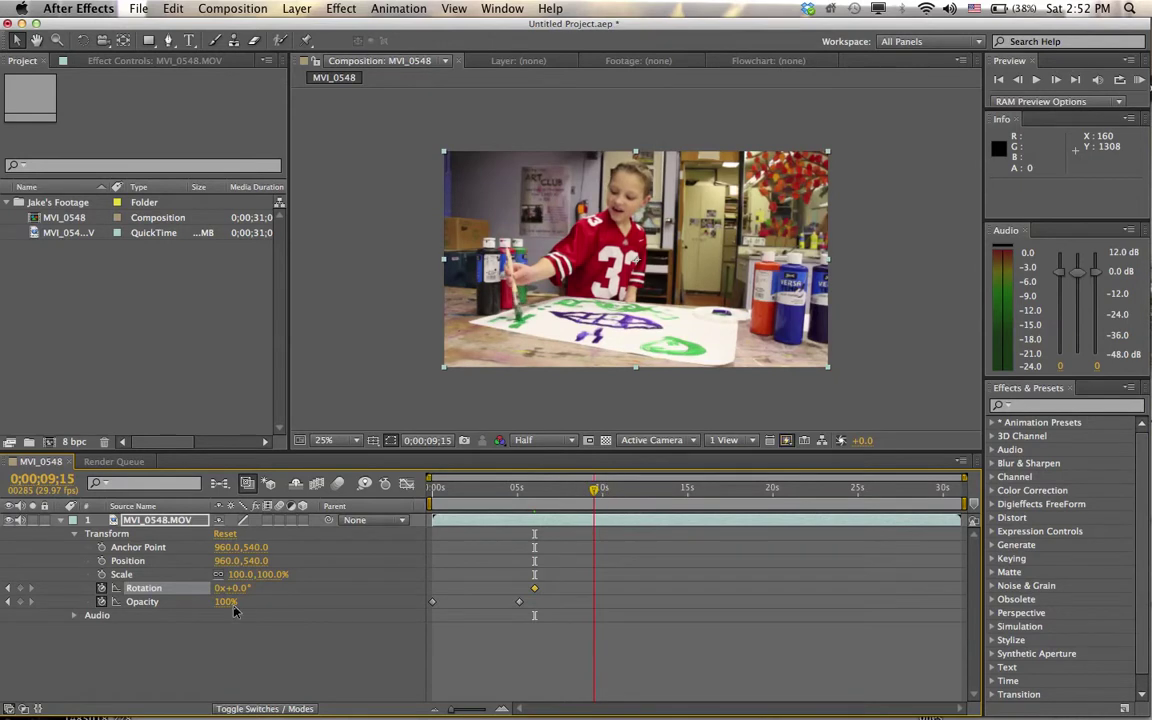
drag(230, 589, 278, 587)
drag(595, 492, 641, 493)
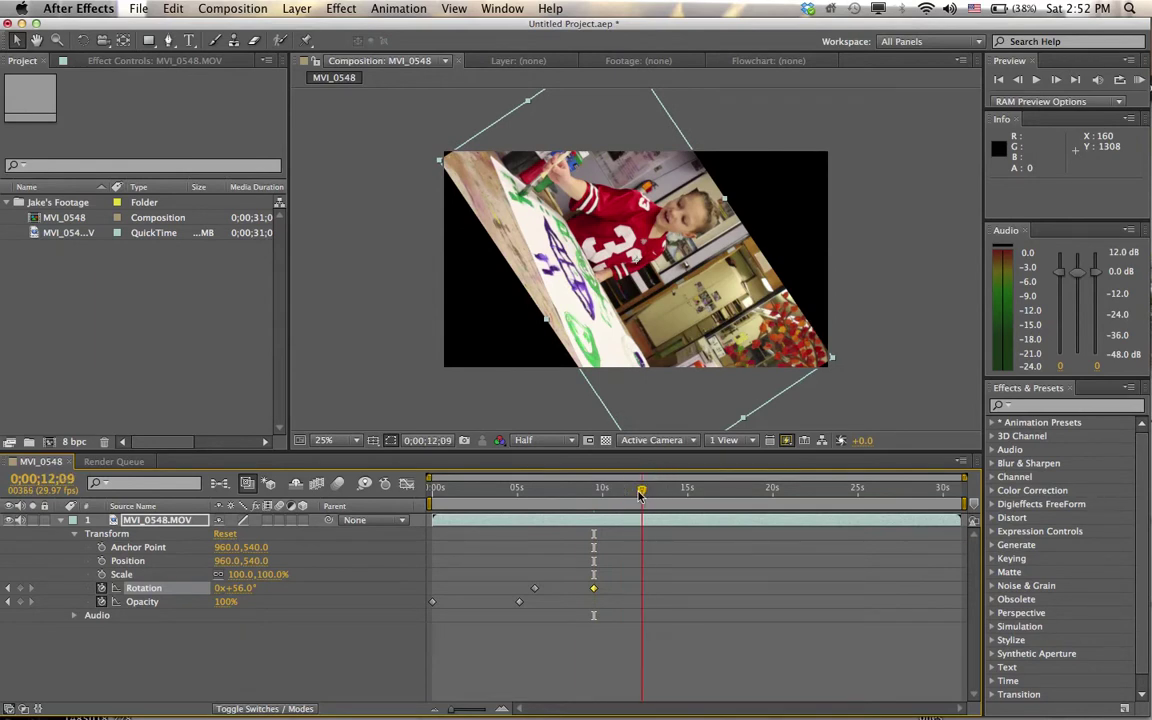
click(535, 589)
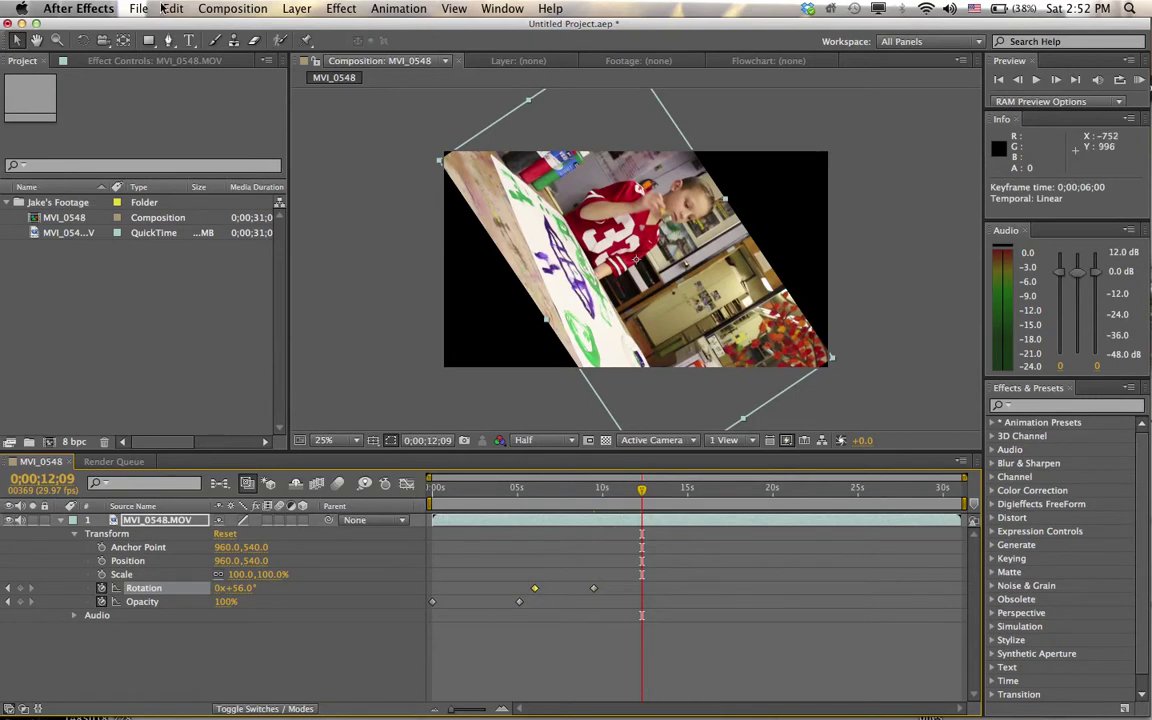
click(174, 9)
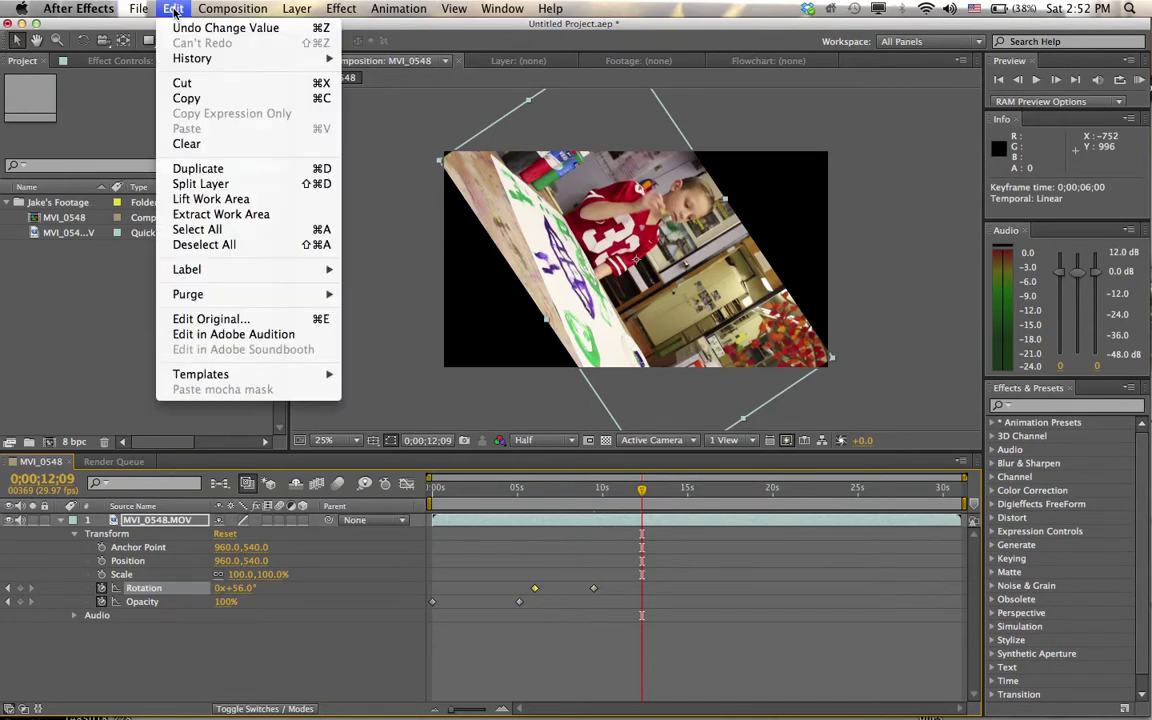
click(182, 99)
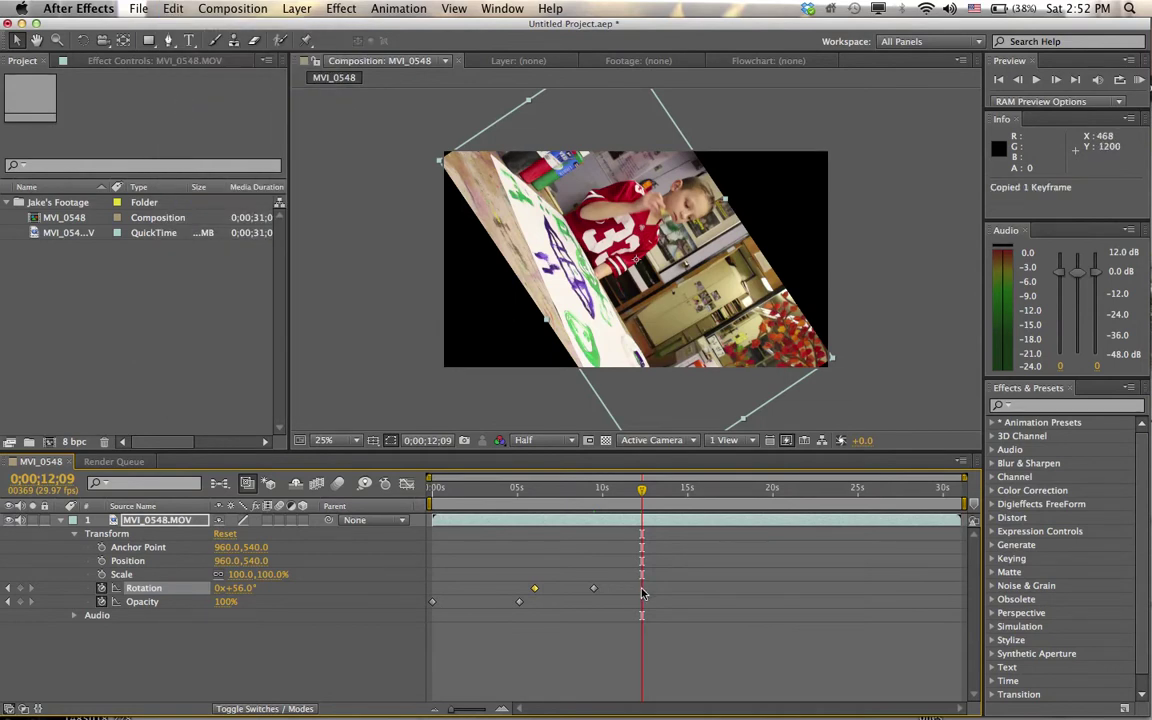
key(super+v)
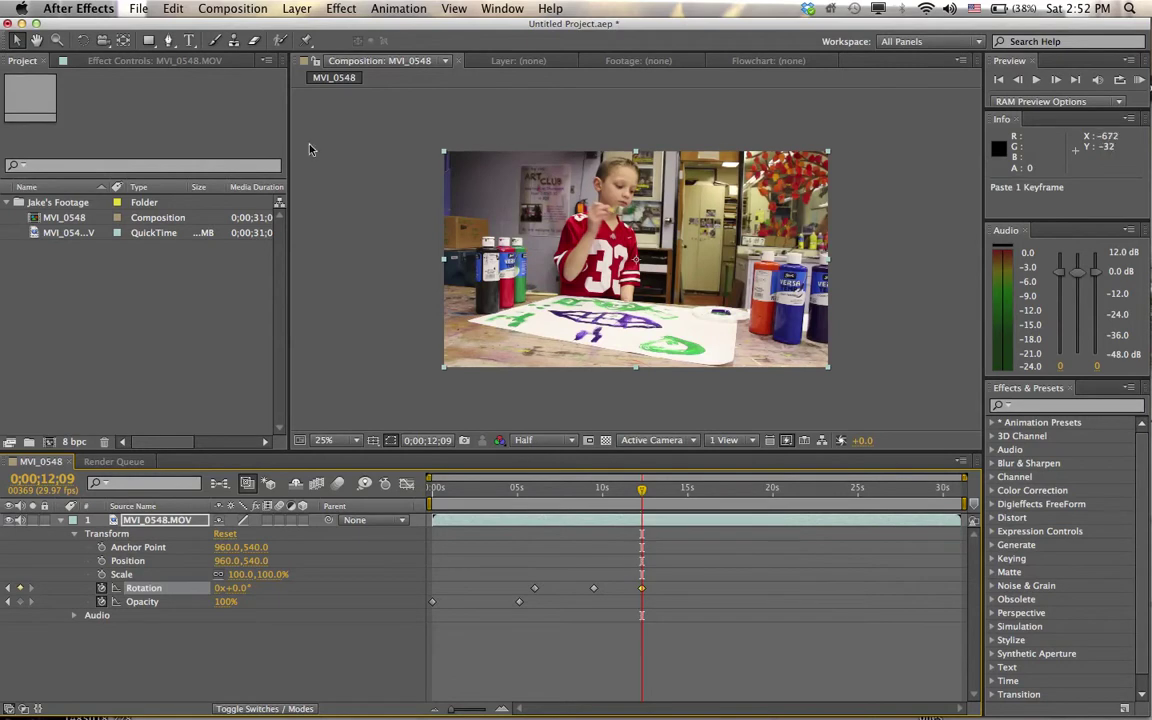
click(173, 8)
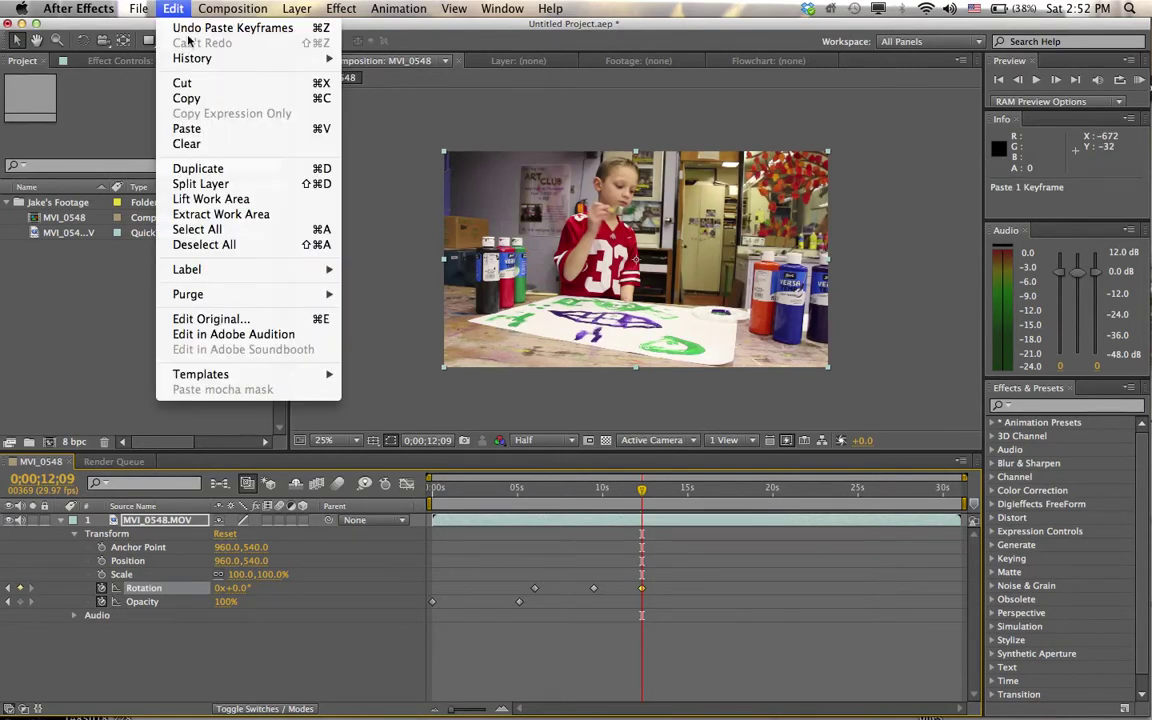
click(178, 12)
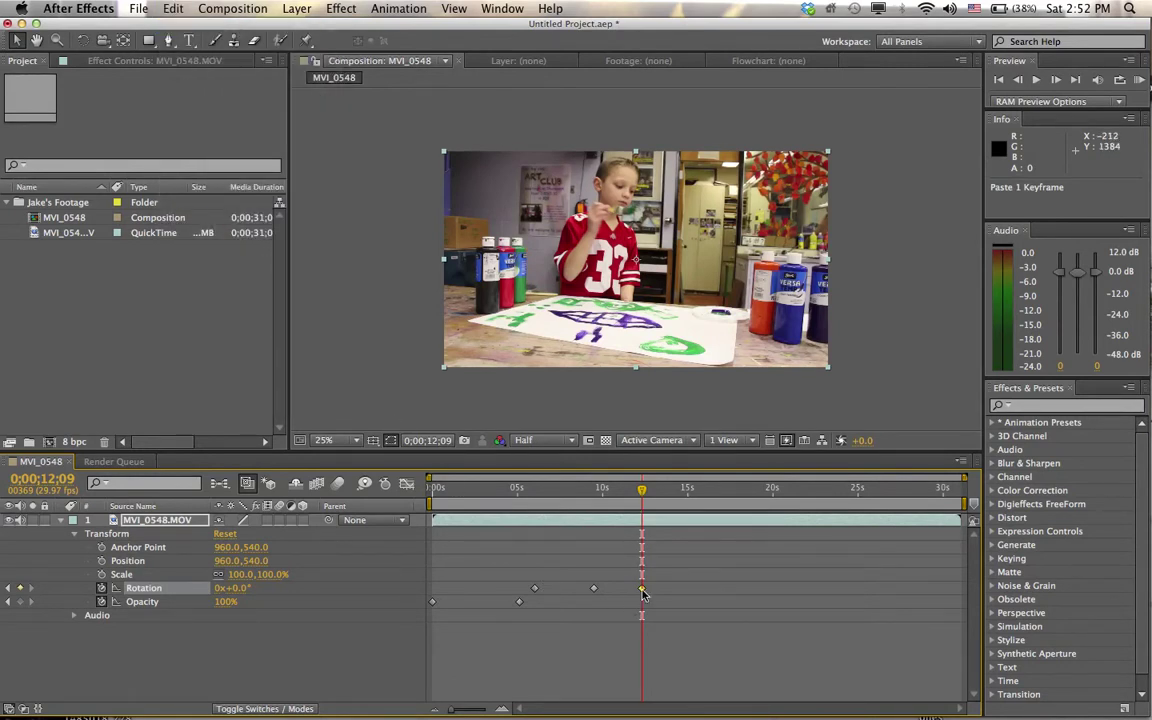
click(534, 589)
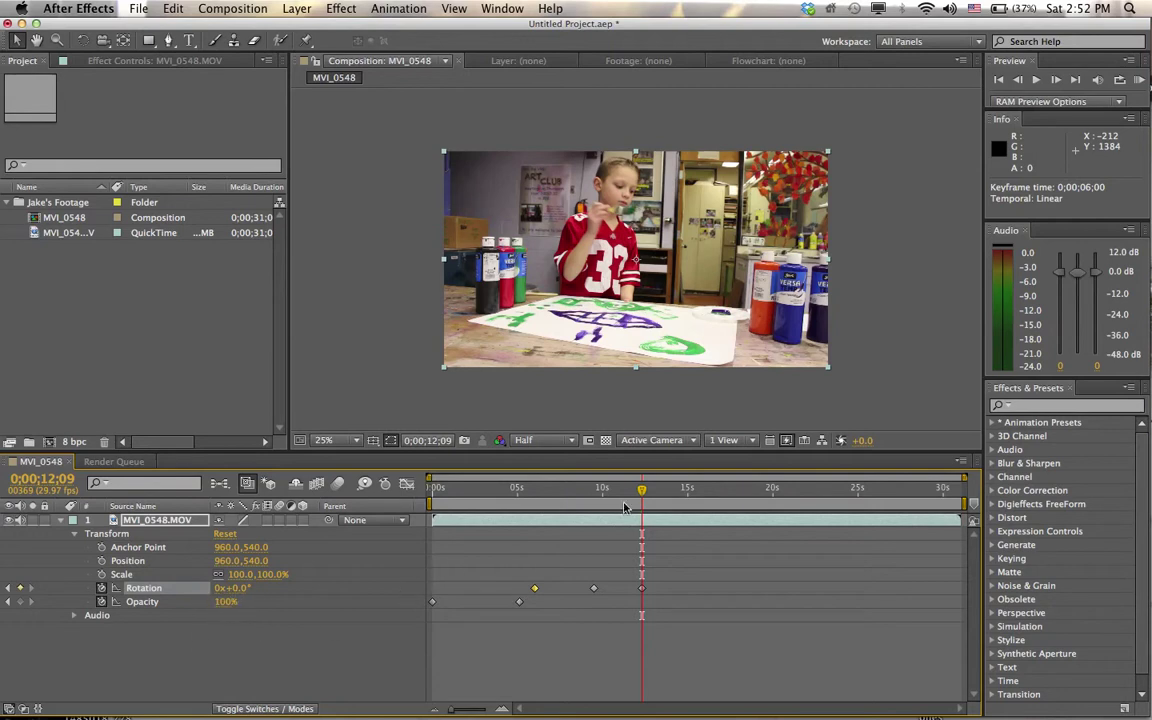
Play the animation briefly from 0;00;05;05, and run a short RAM preview of the composition
drag(643, 492, 518, 505)
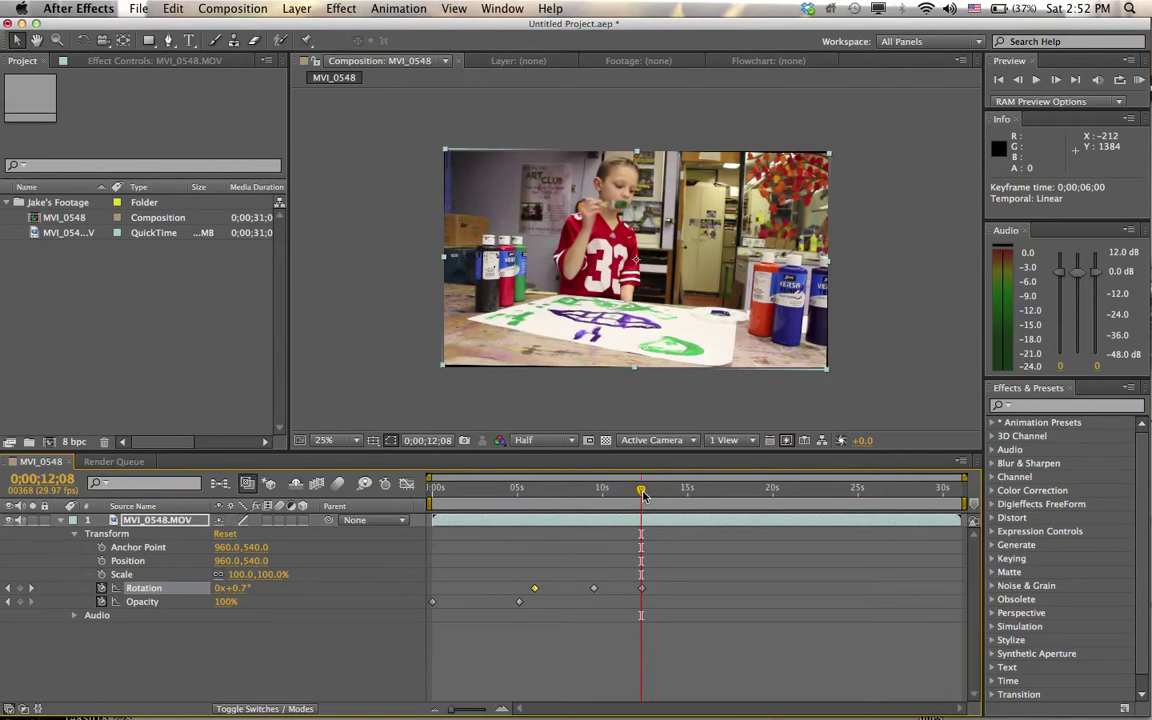
drag(641, 493, 519, 503)
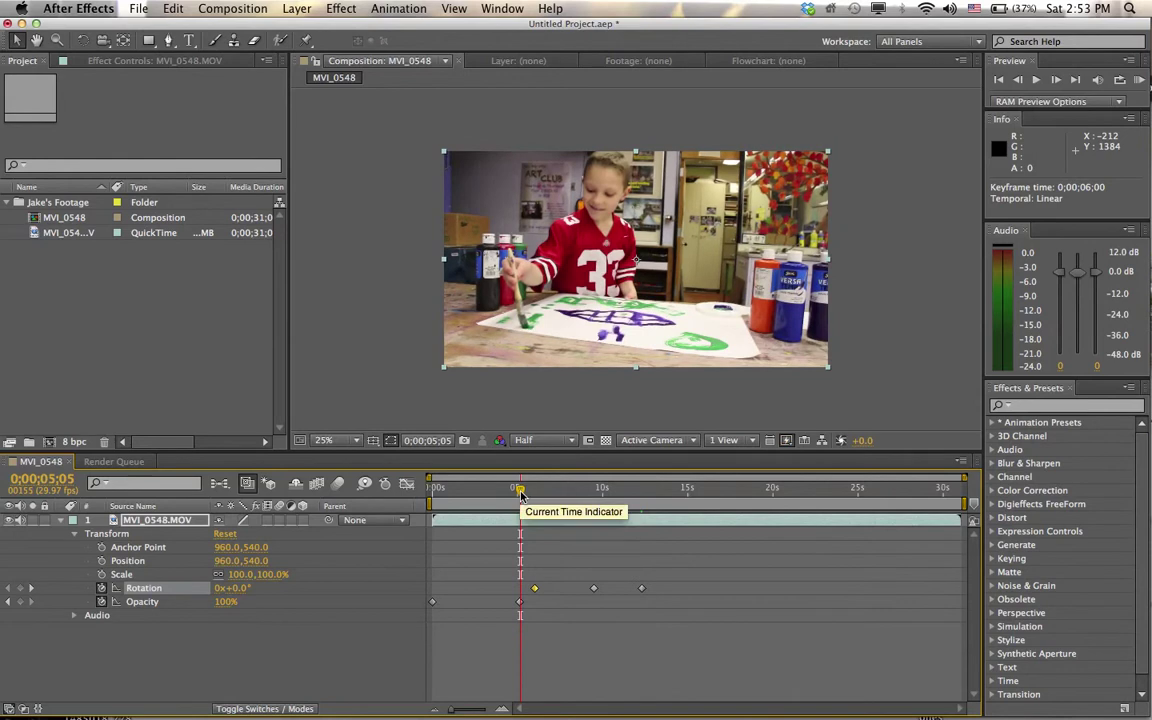
key(space)
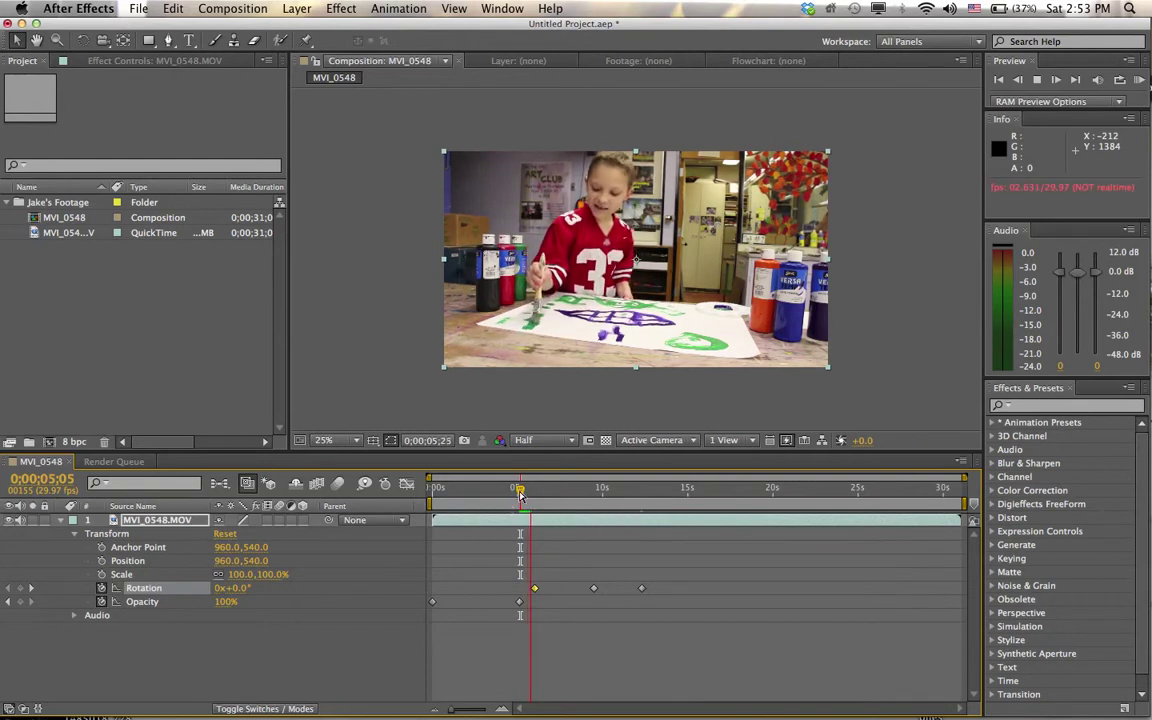
key(space)
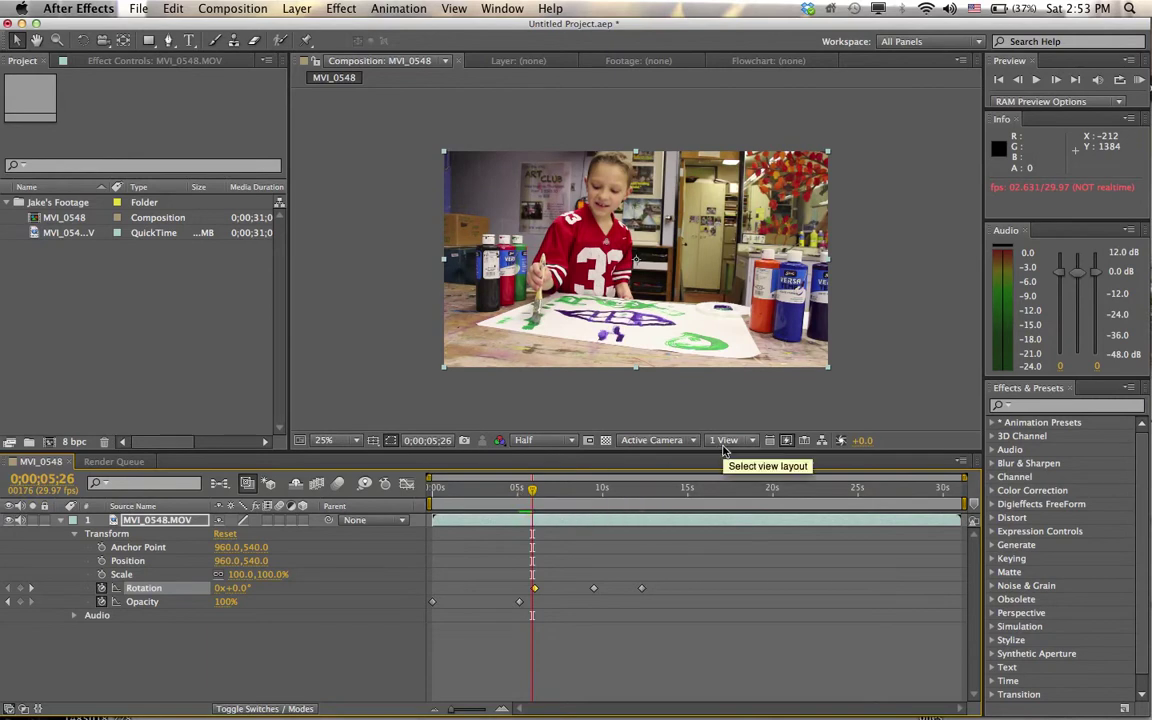
click(1141, 81)
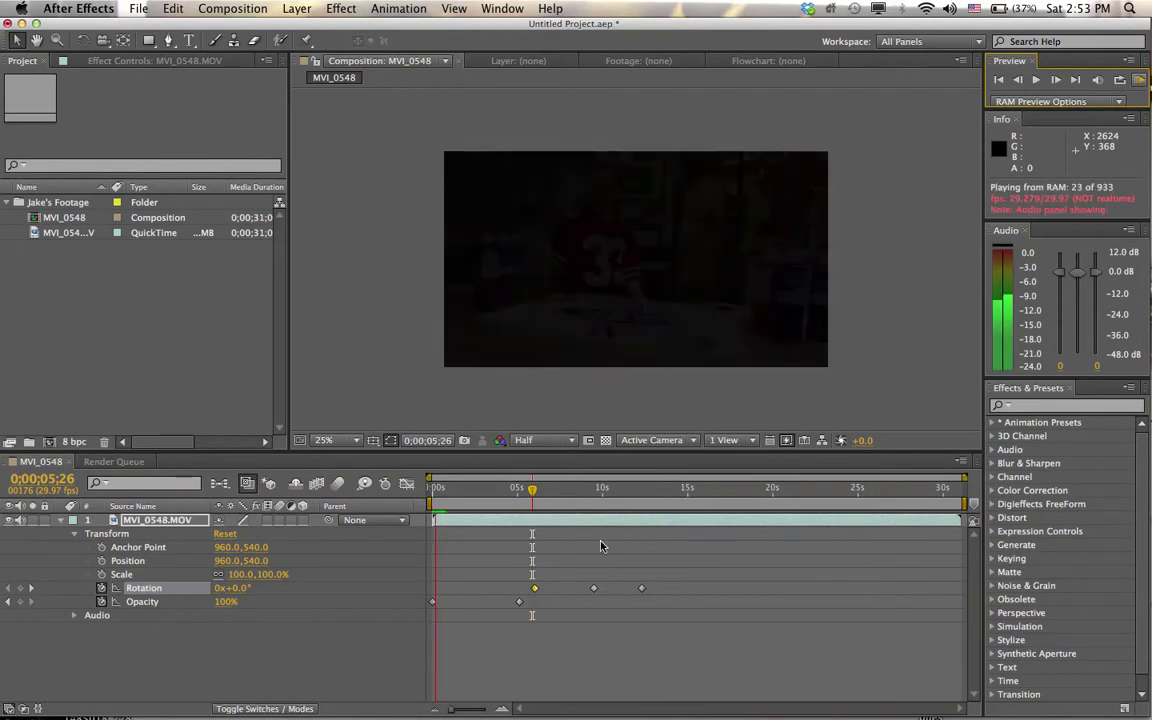
key(space)
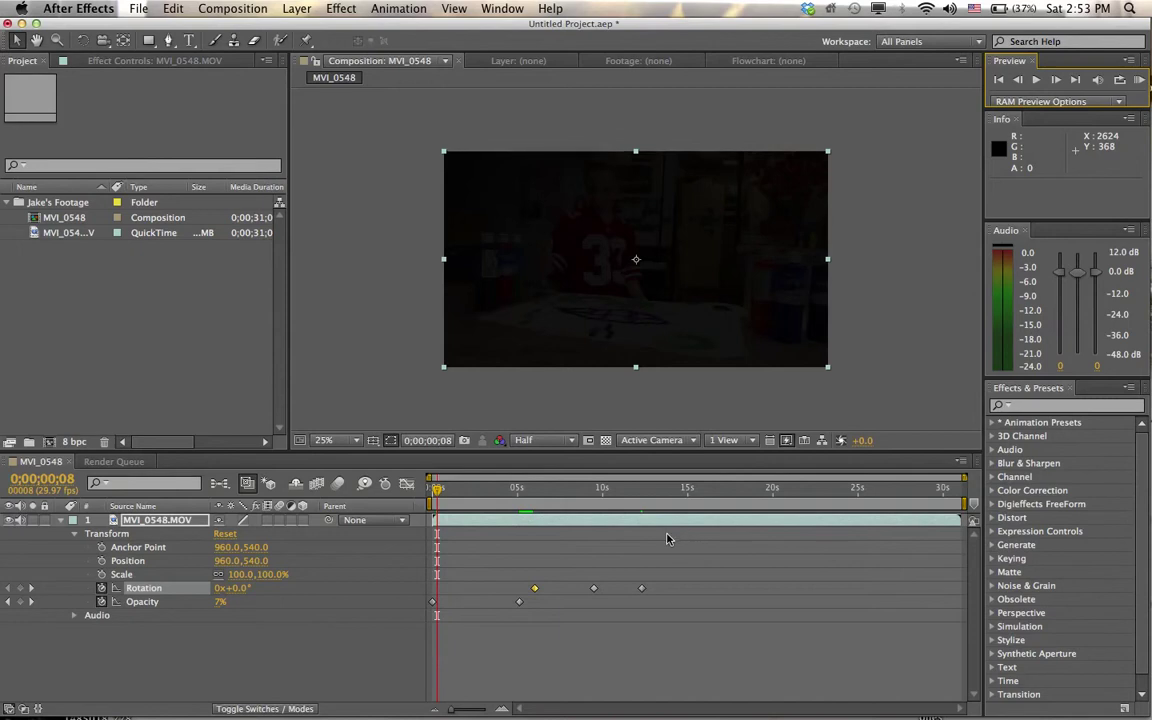
Shorten the composition's work area to end at 0;00;12;22, just past the last rotation keyframe
click(963, 503)
drag(963, 503, 651, 505)
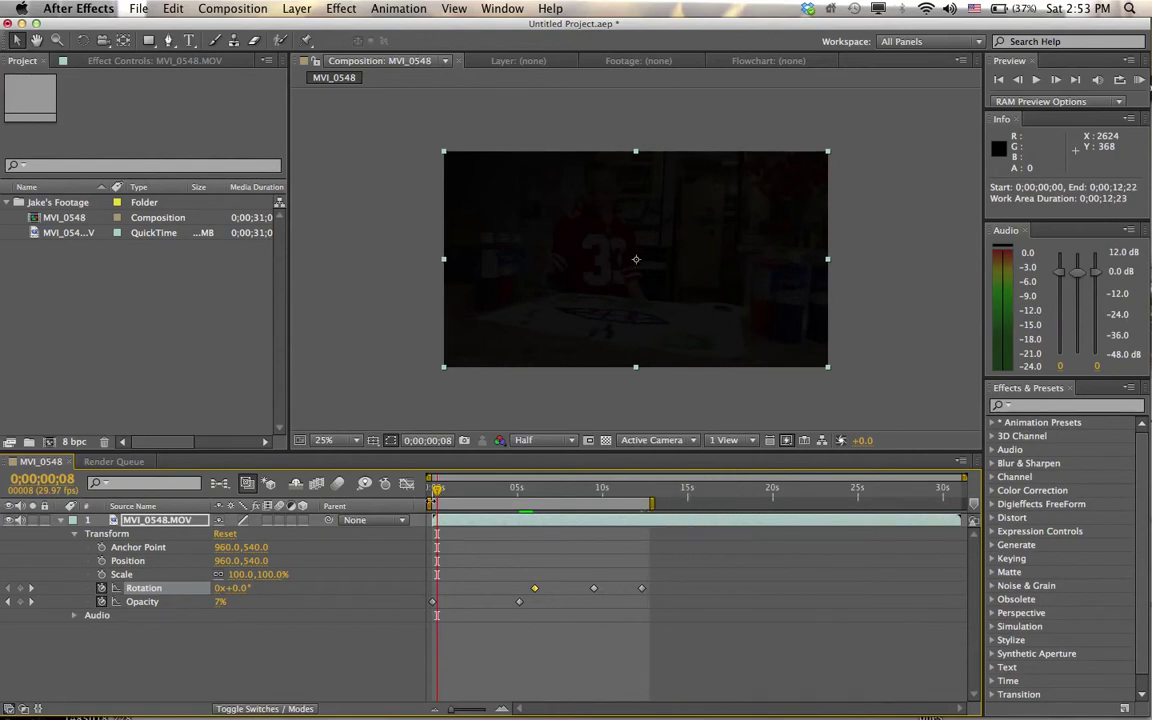
Start the work area just before the 0;00;06;00 rotation keyframe and run a RAM preview of the rotation animation
drag(437, 495, 533, 497)
key(KP_0)
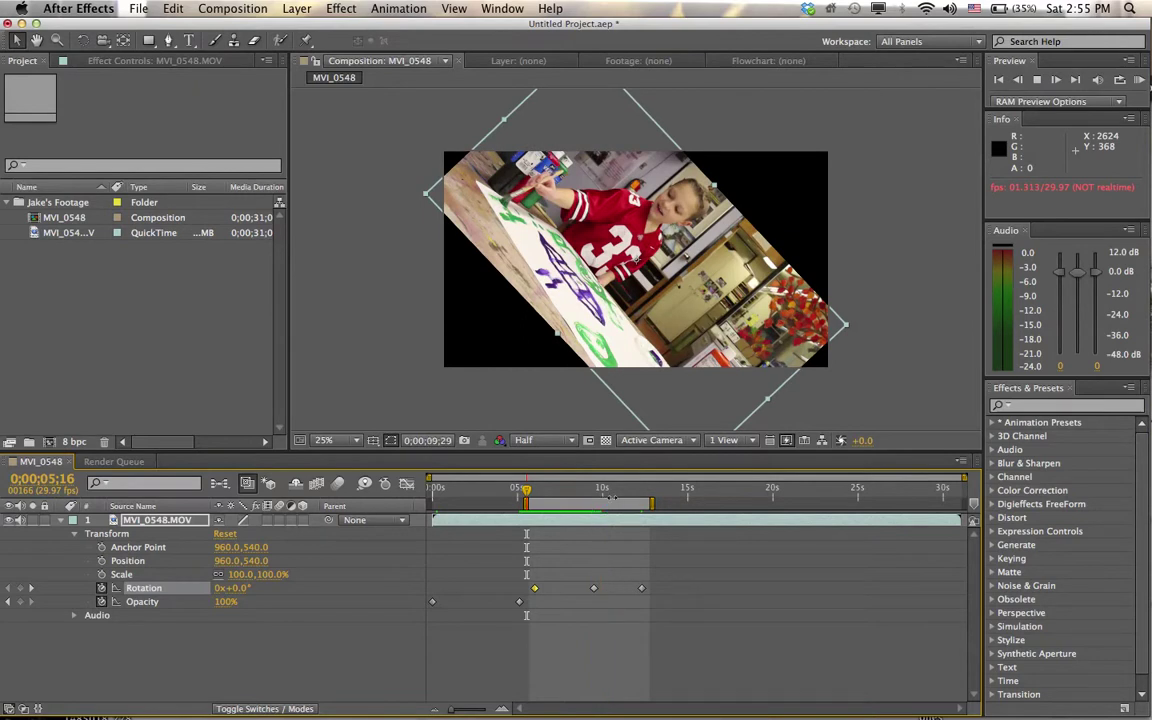
click(535, 493)
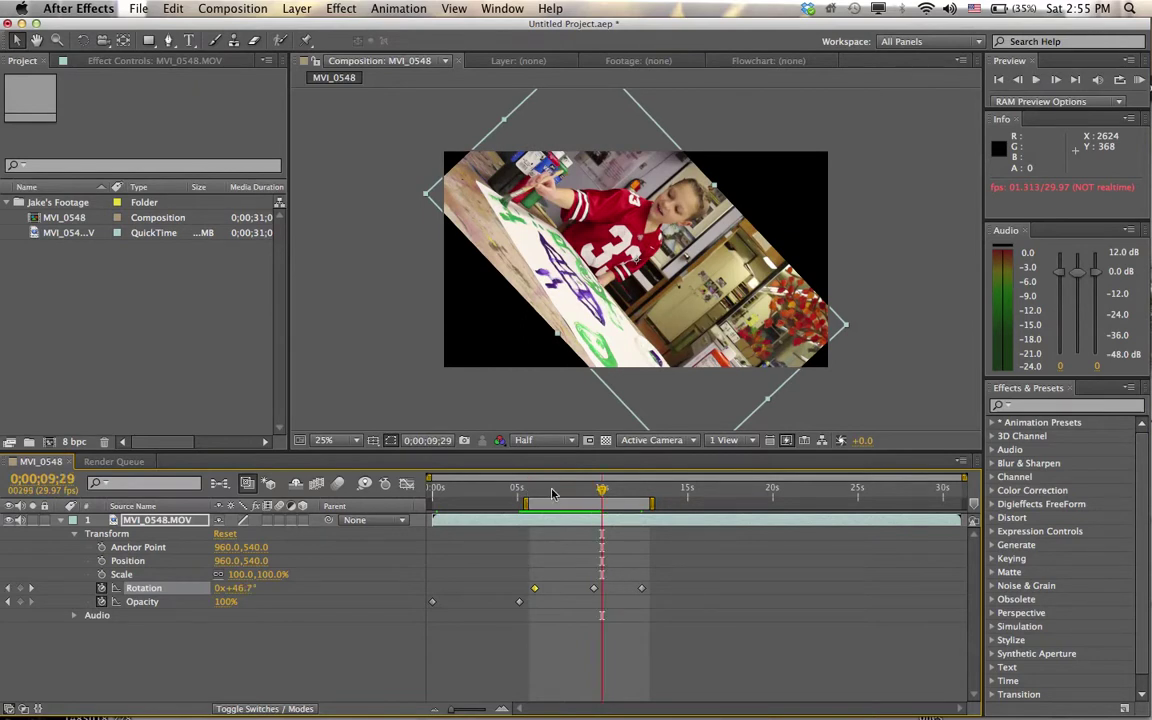
Scale the MVI_0548 layer down to 10% at 0;00;12;15 and enable scale keyframing there
click(645, 496)
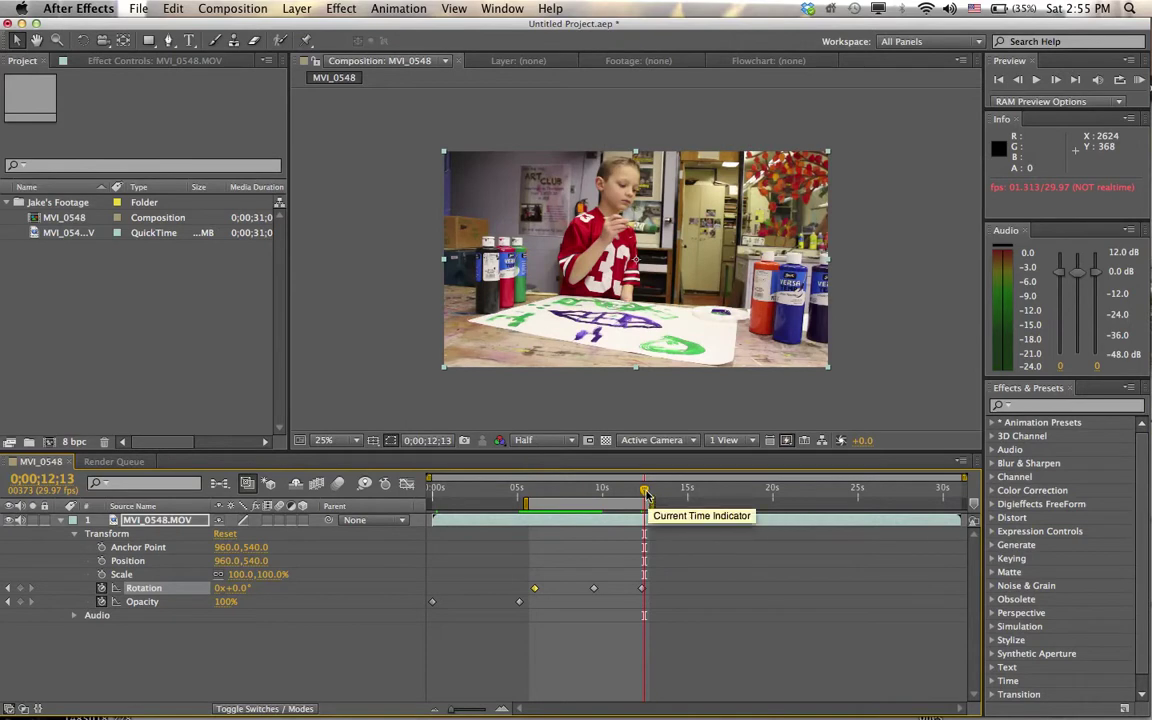
drag(645, 490, 648, 494)
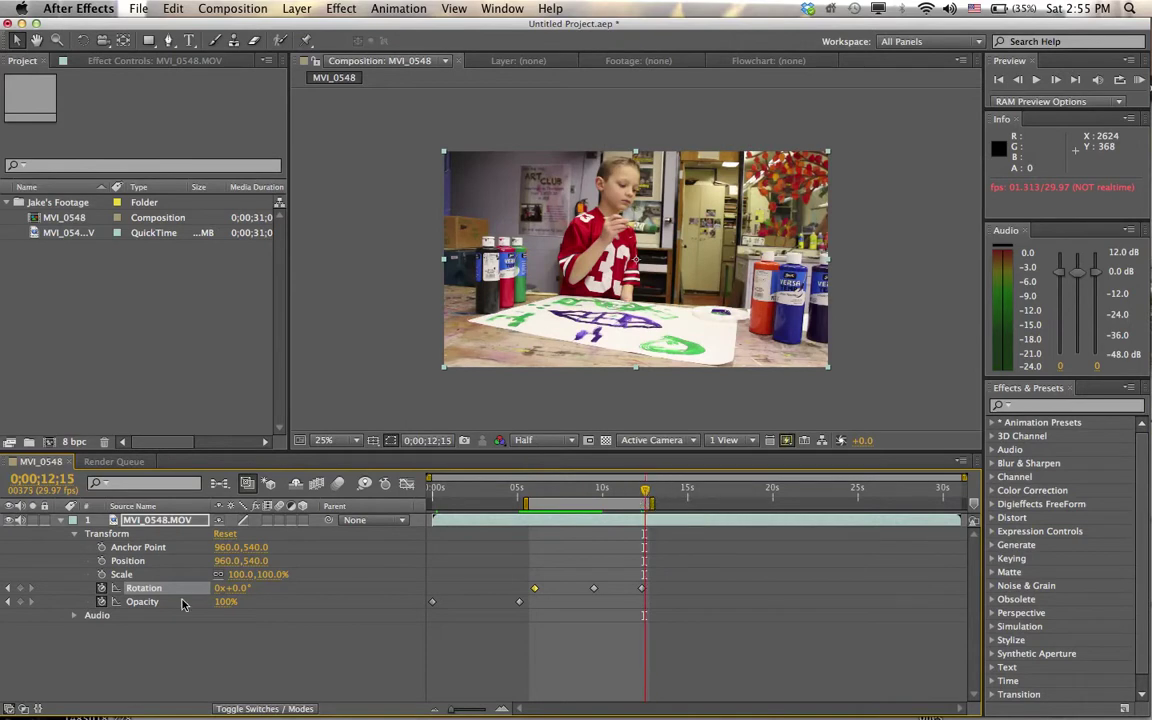
click(102, 575)
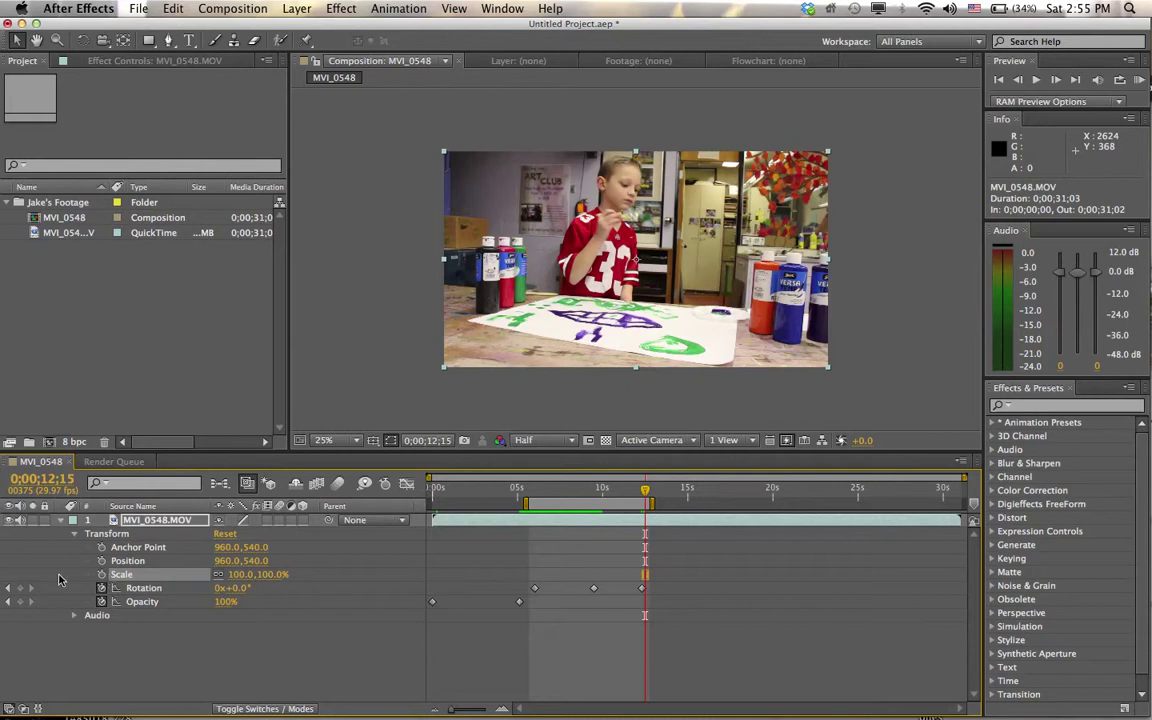
click(240, 576)
drag(240, 576, 160, 567)
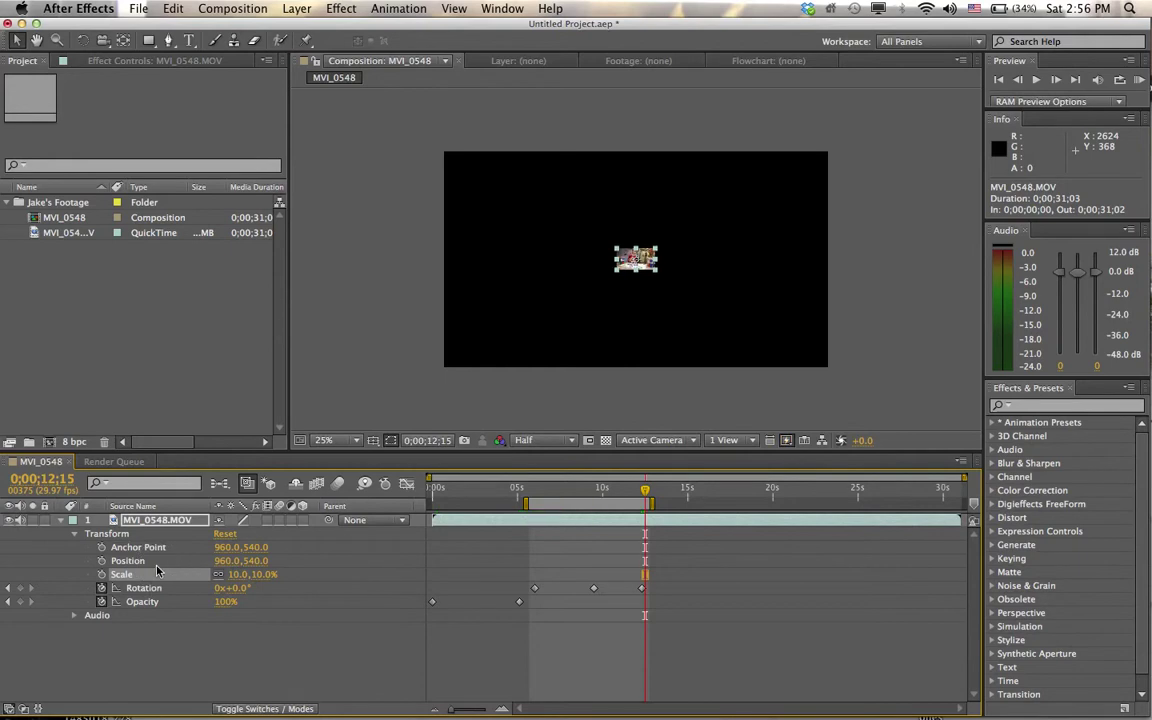
click(101, 575)
Add a second scale keyframe at 0;00;12;04 with the value 102%
drag(645, 492, 510, 489)
drag(411, 503, 561, 514)
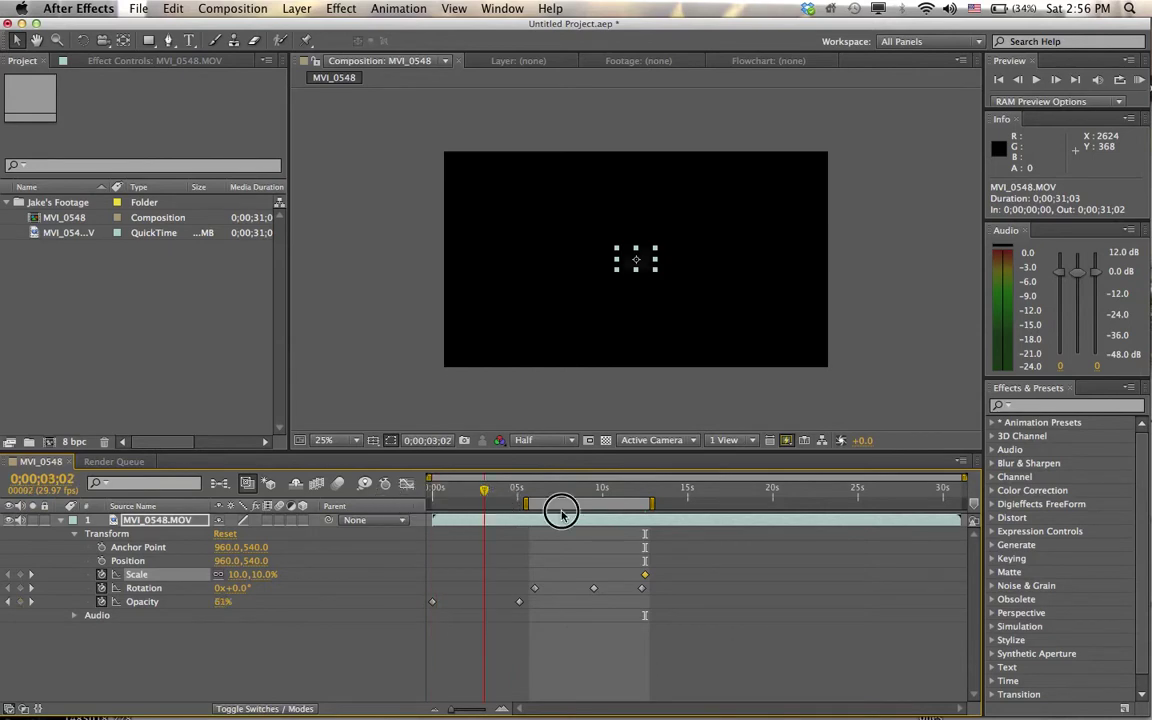
mouse_move(640, 522)
mouse_down()
mouse_move(656, 527)
mouse_move(639, 524)
mouse_up()
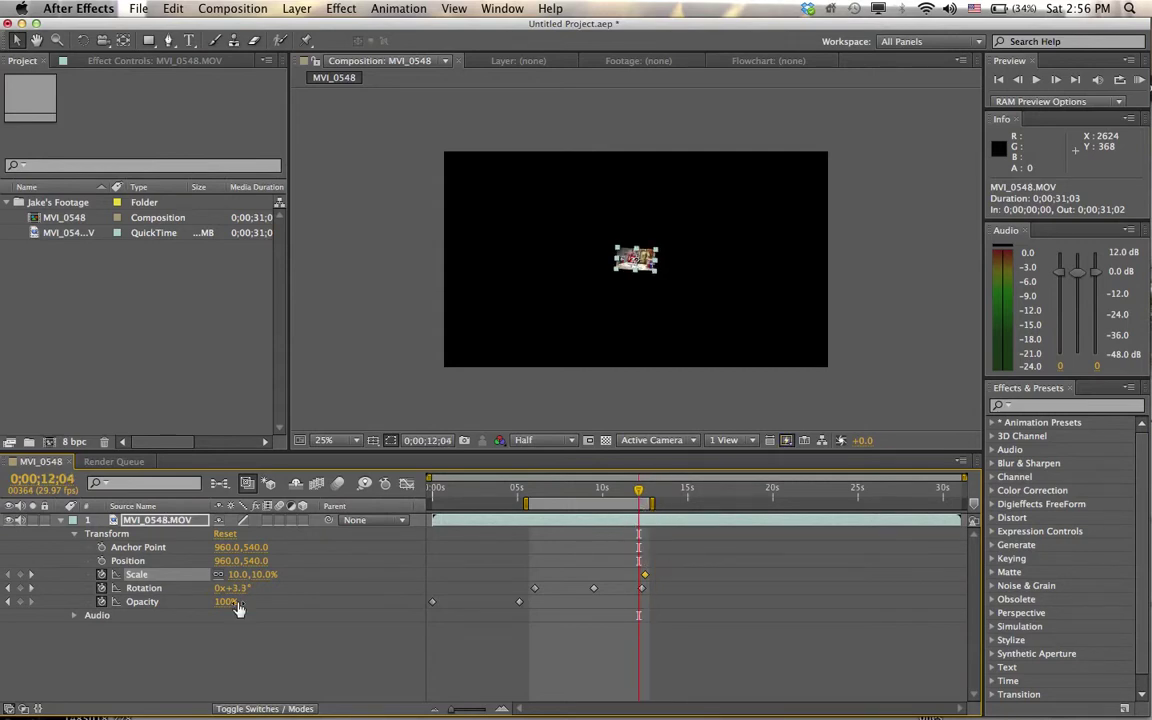
drag(240, 578, 322, 582)
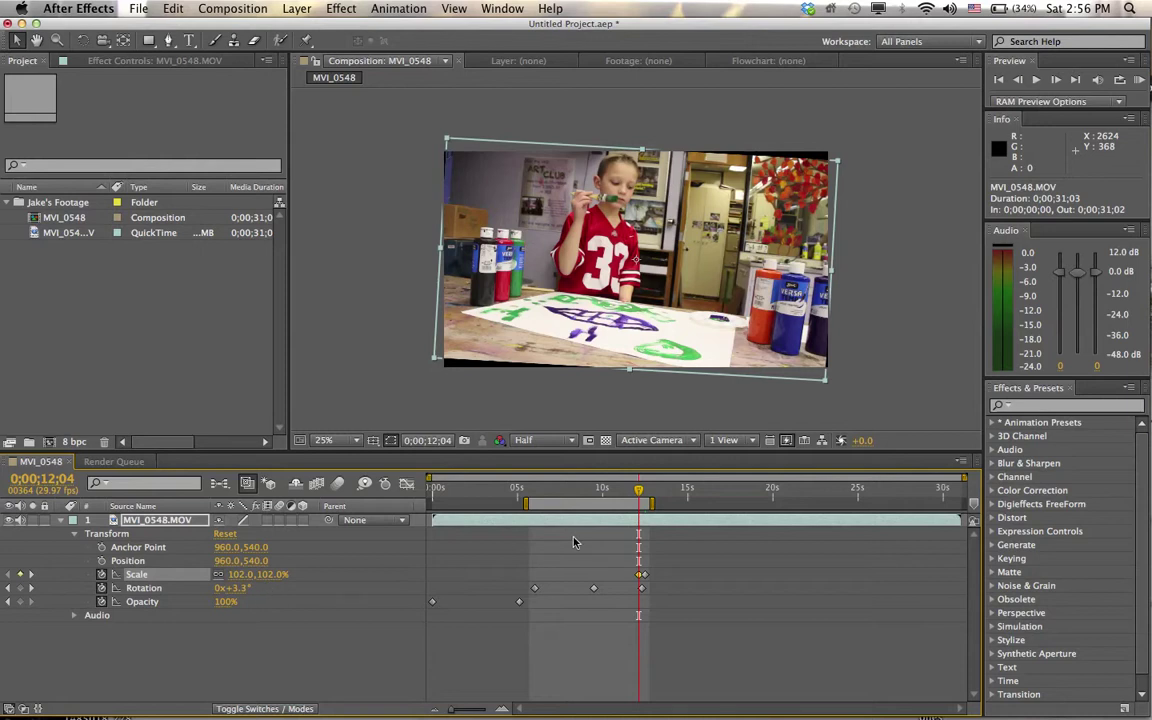
Scrub between 0;00;09;19 and the paired scale keyframes near 0;00;12;05 to review the sudden size change
click(638, 490)
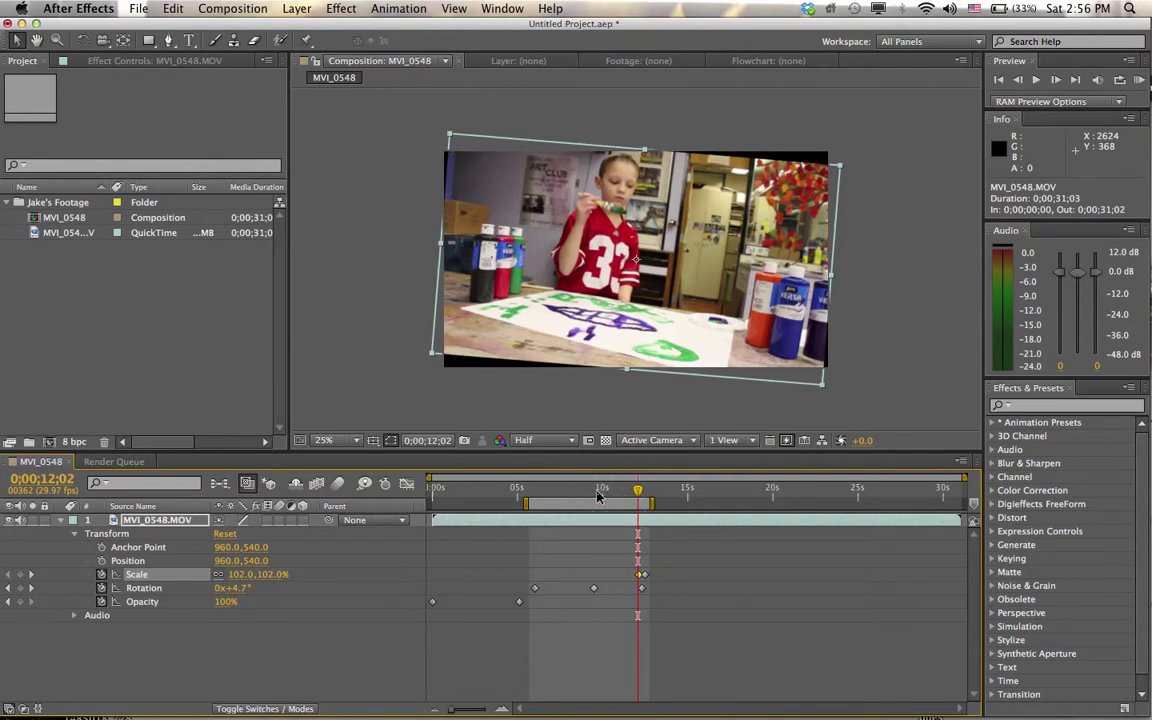
click(598, 494)
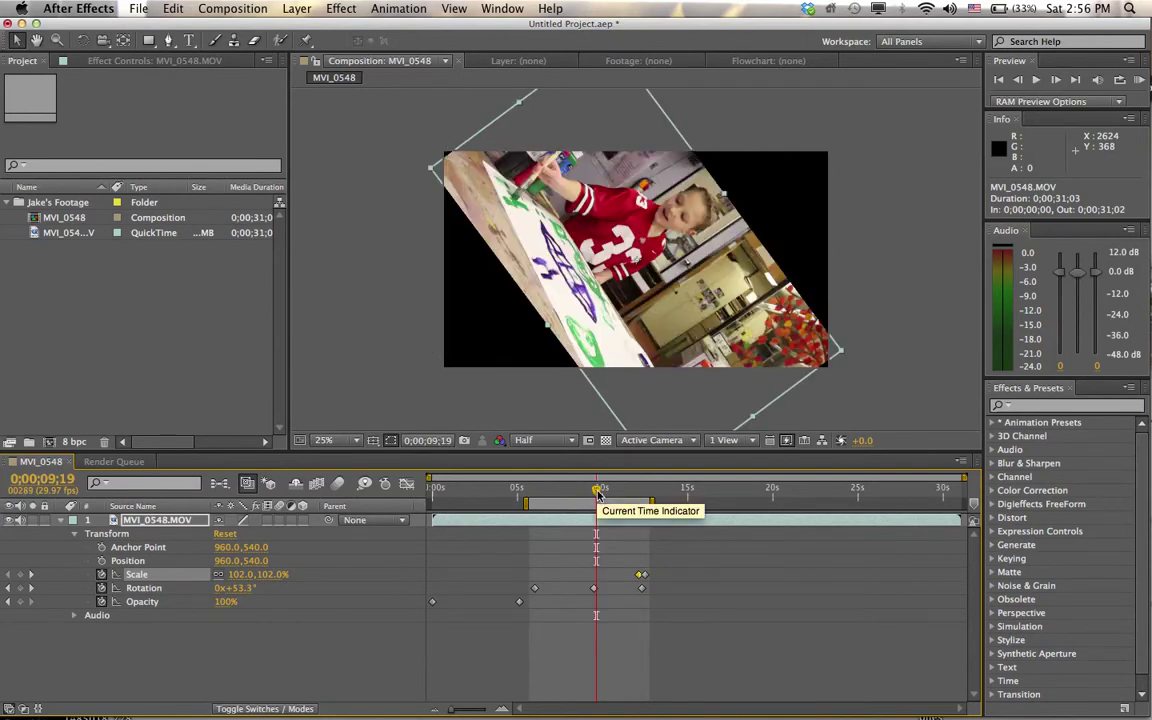
click(614, 490)
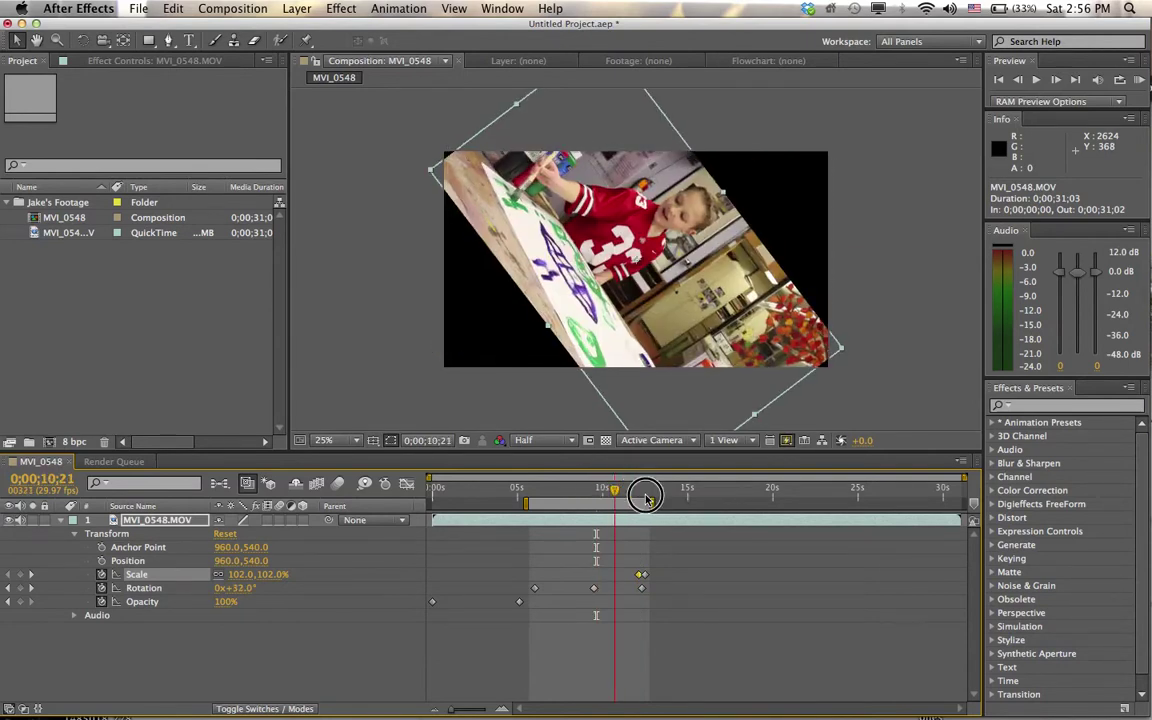
mouse_move(648, 498)
mouse_down()
mouse_move(658, 489)
mouse_move(642, 497)
mouse_up()
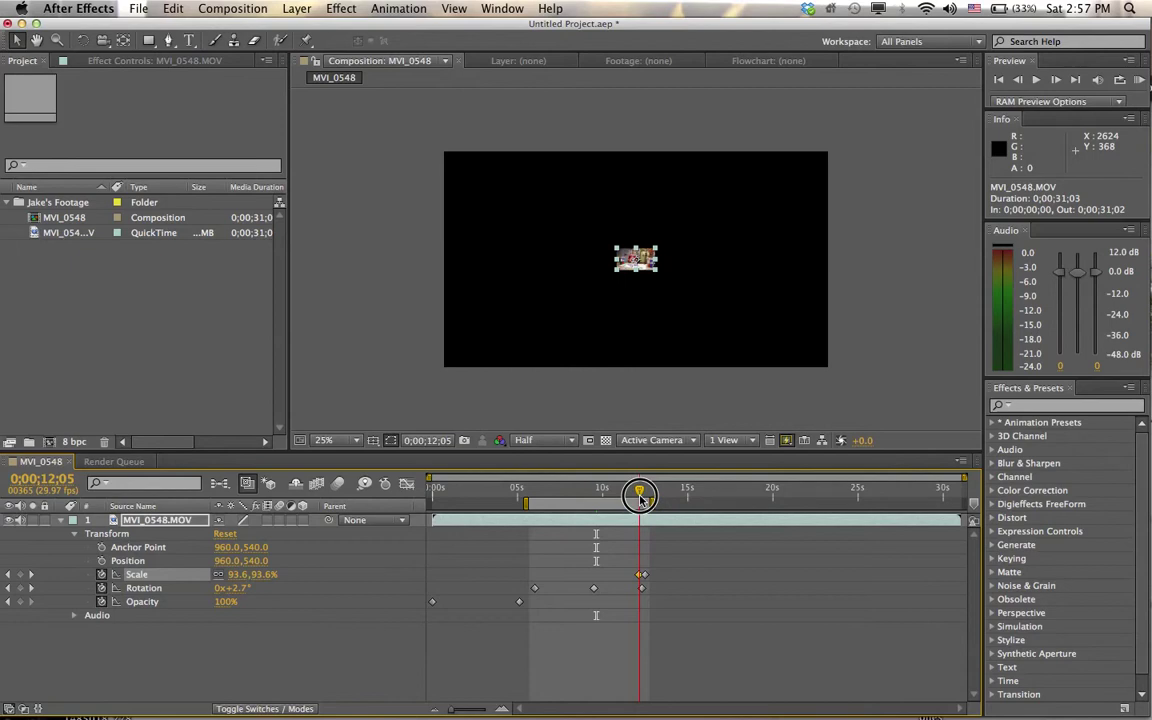
Add a 104% scale keyframe at 0;00;17;09 and a first position keyframe at 0;00;17;13
drag(641, 497, 726, 491)
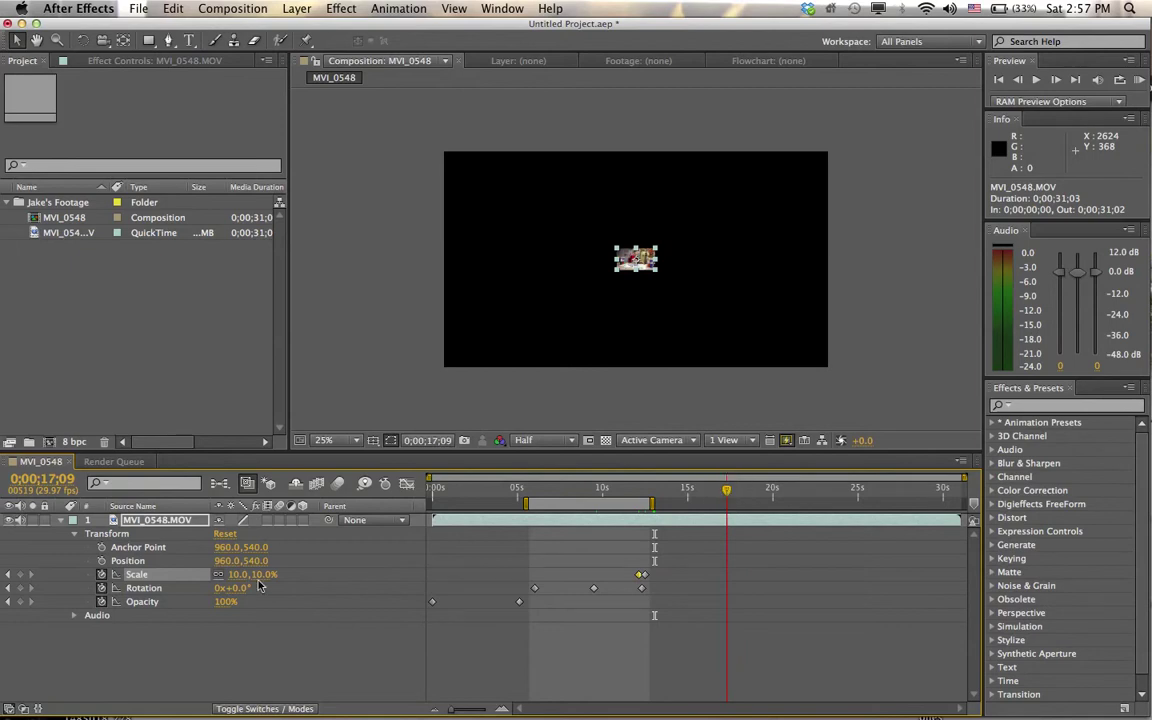
drag(220, 578, 318, 585)
mouse_move(725, 490)
mouse_down()
mouse_move(590, 500)
mouse_move(730, 502)
mouse_up()
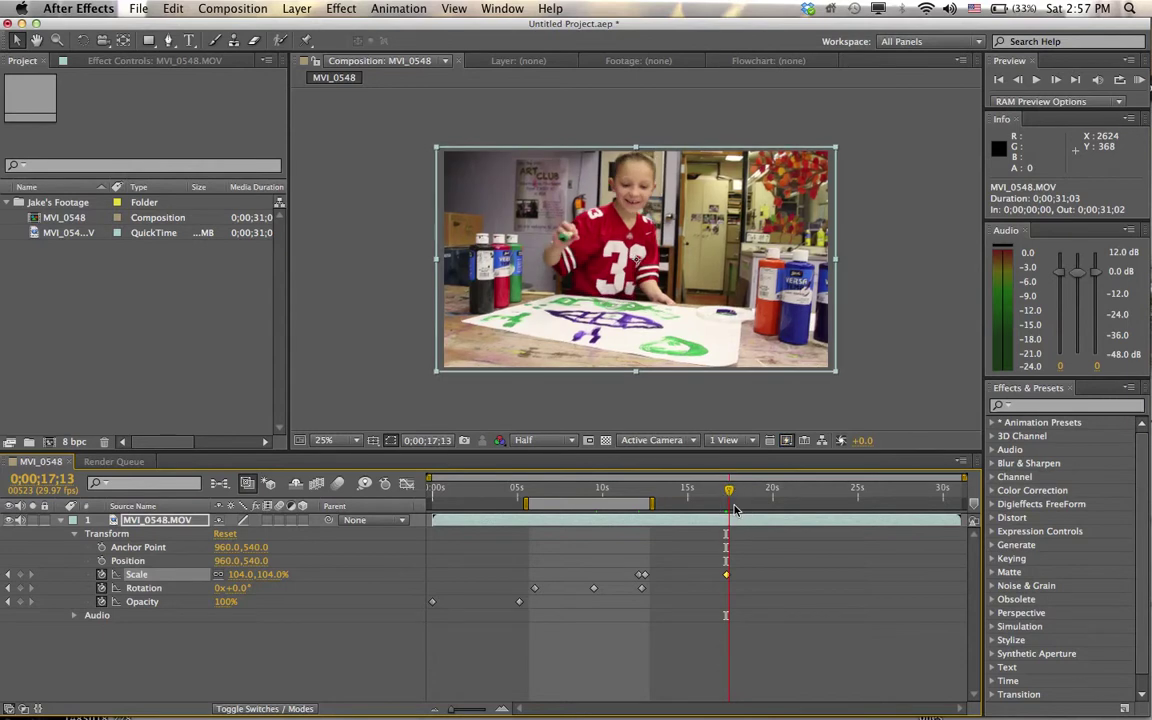
click(121, 565)
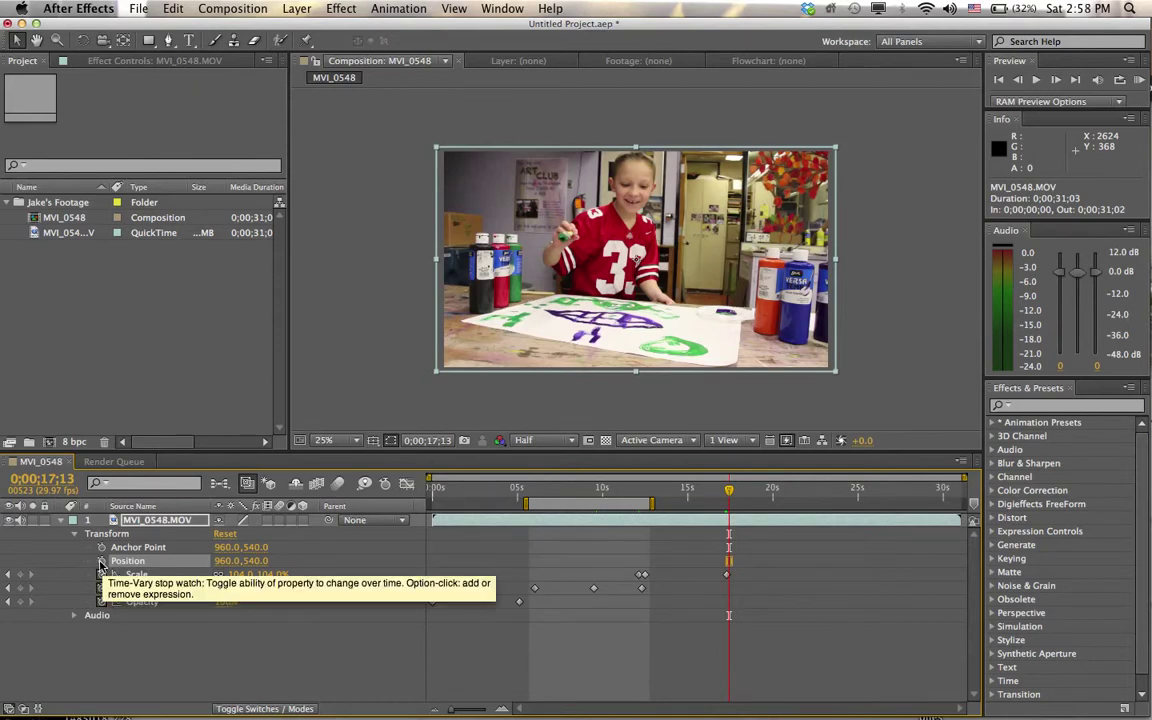
click(101, 563)
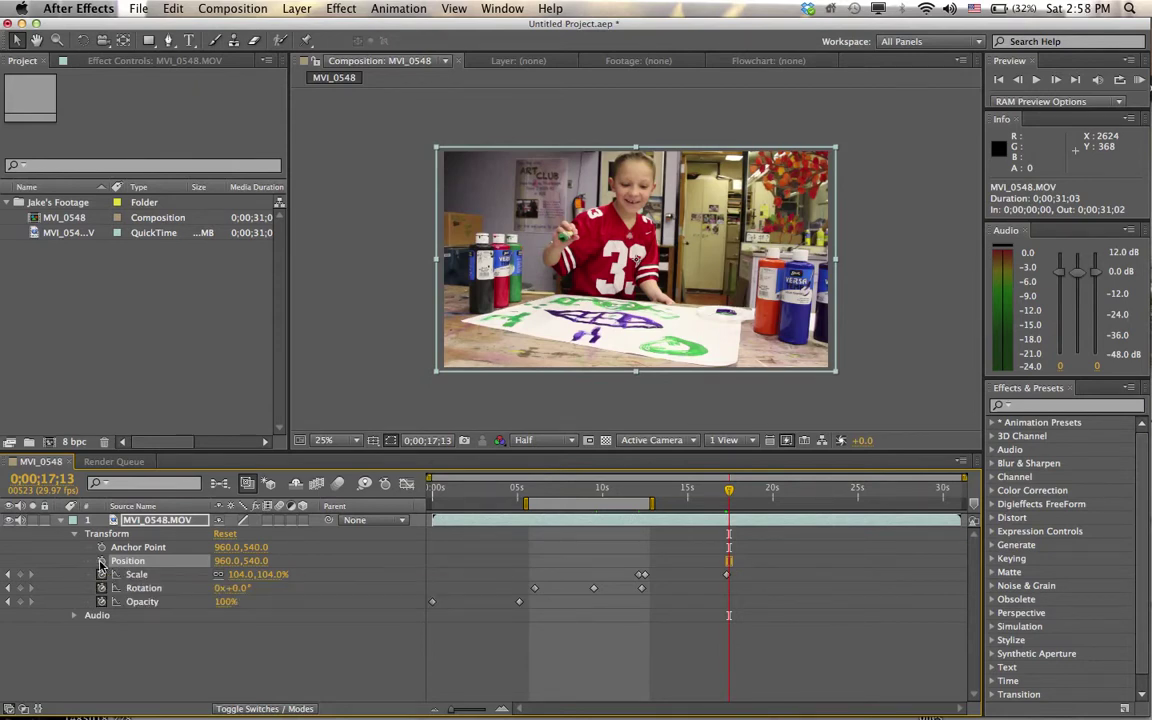
Add a position keyframe at 0;00;19;25 that shifts the layer left to about X 375, Y 542
click(732, 492)
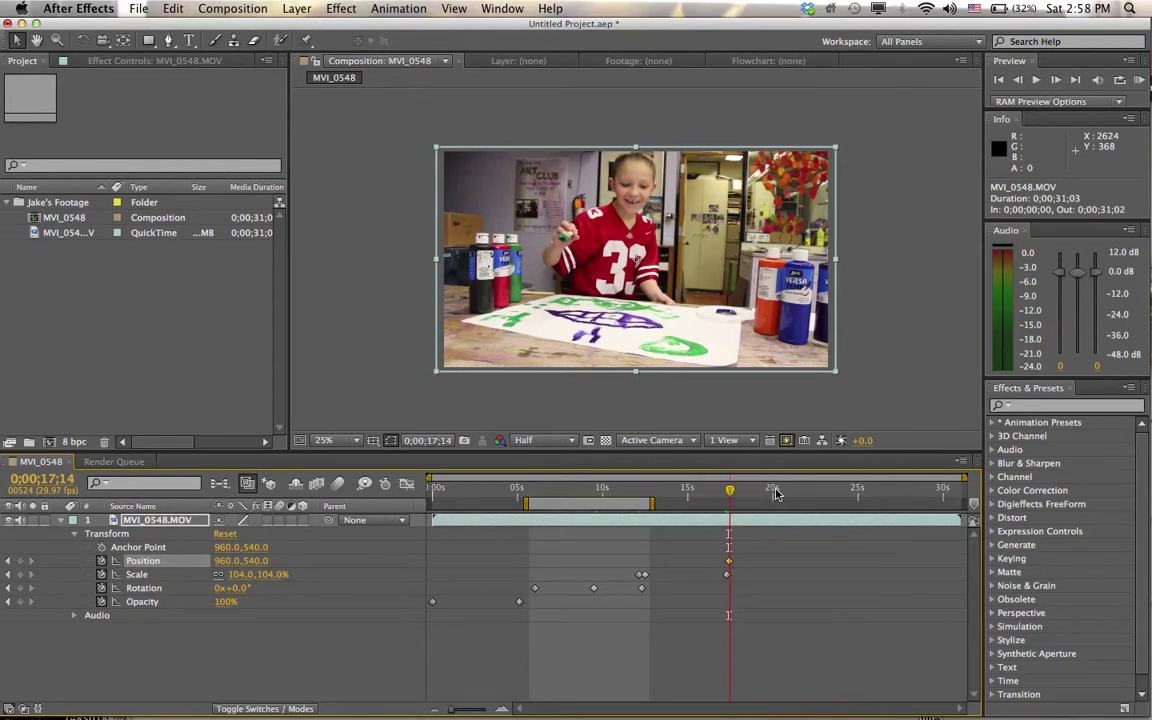
key(Page_Down)
key(Page_Down)
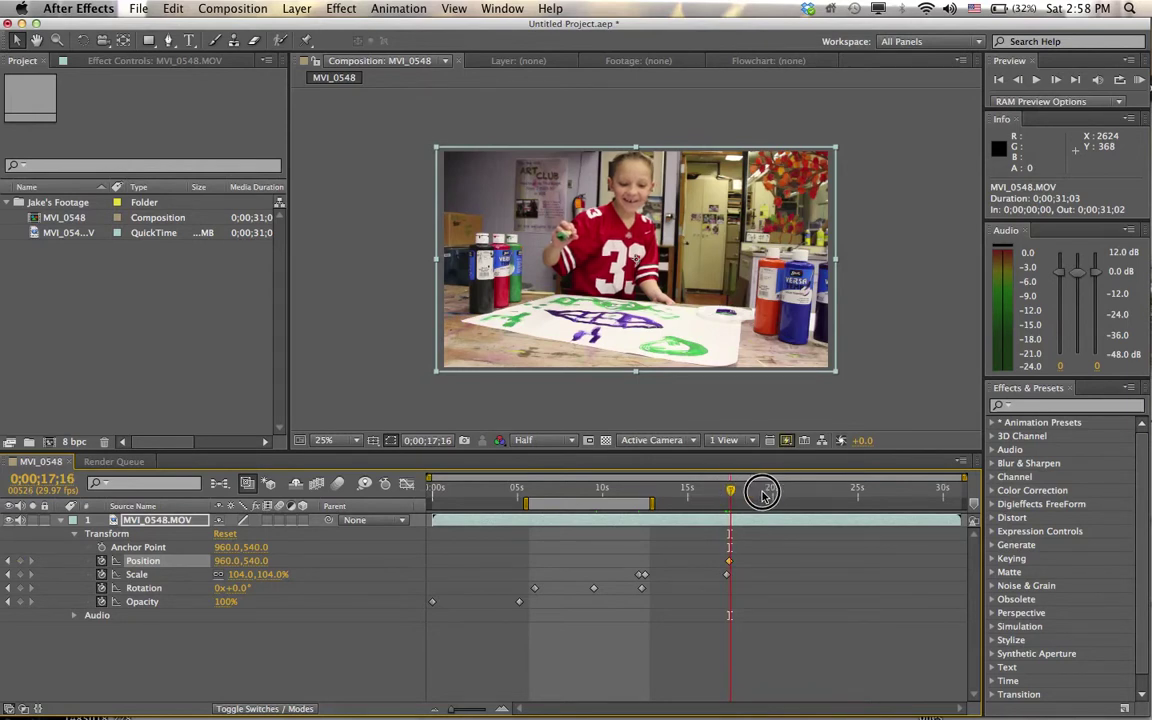
click(770, 491)
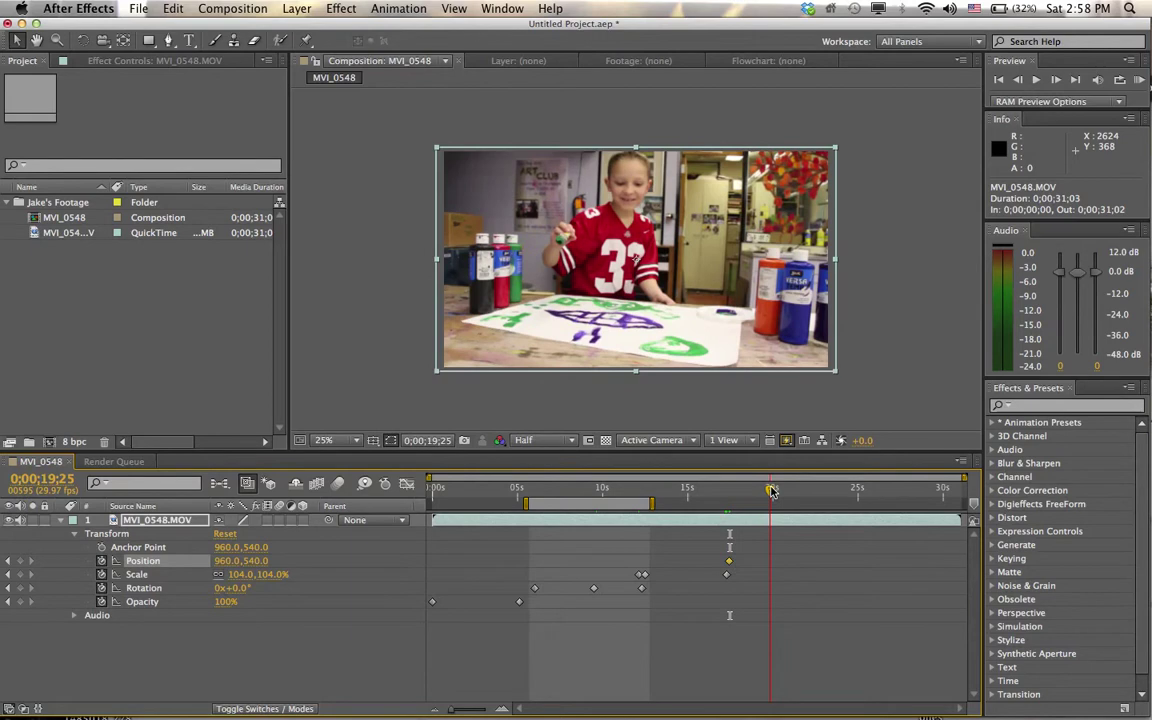
click(222, 561)
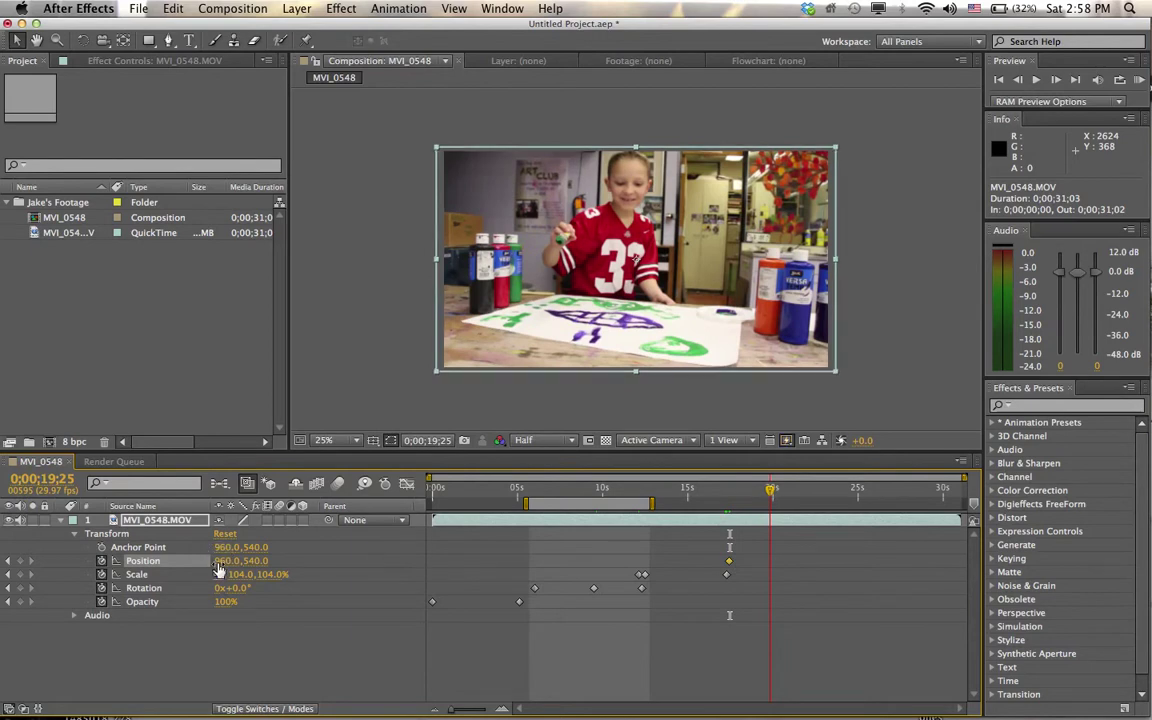
click(316, 532)
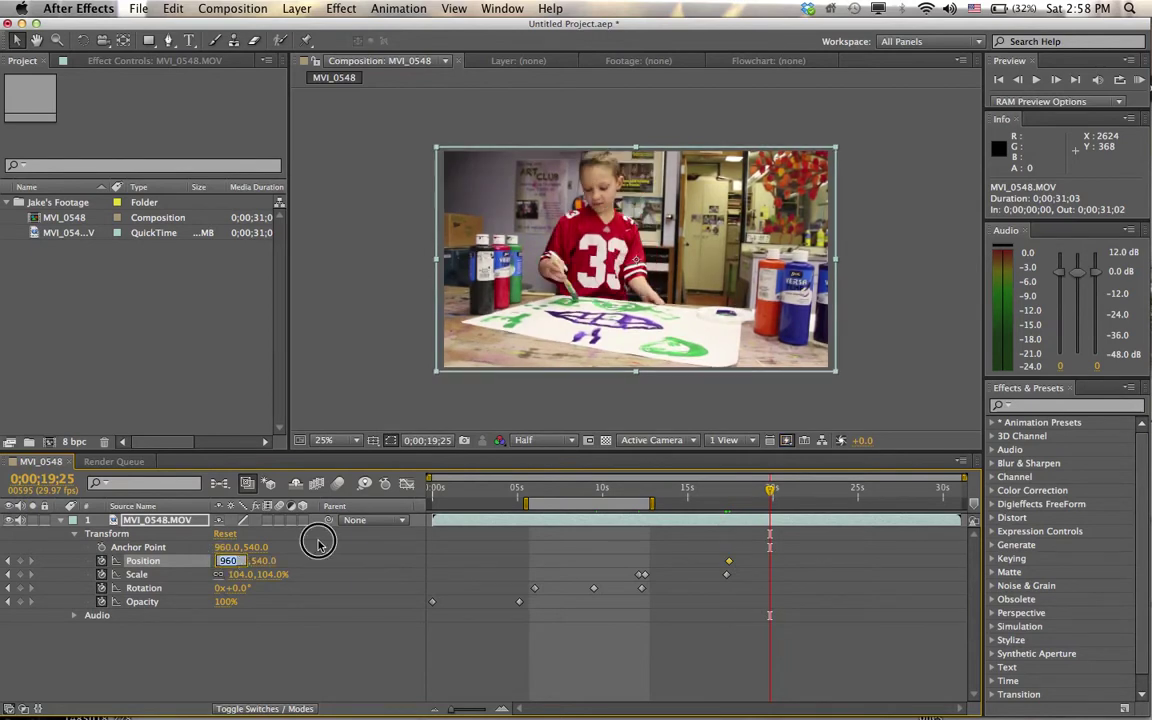
click(222, 561)
text(805)
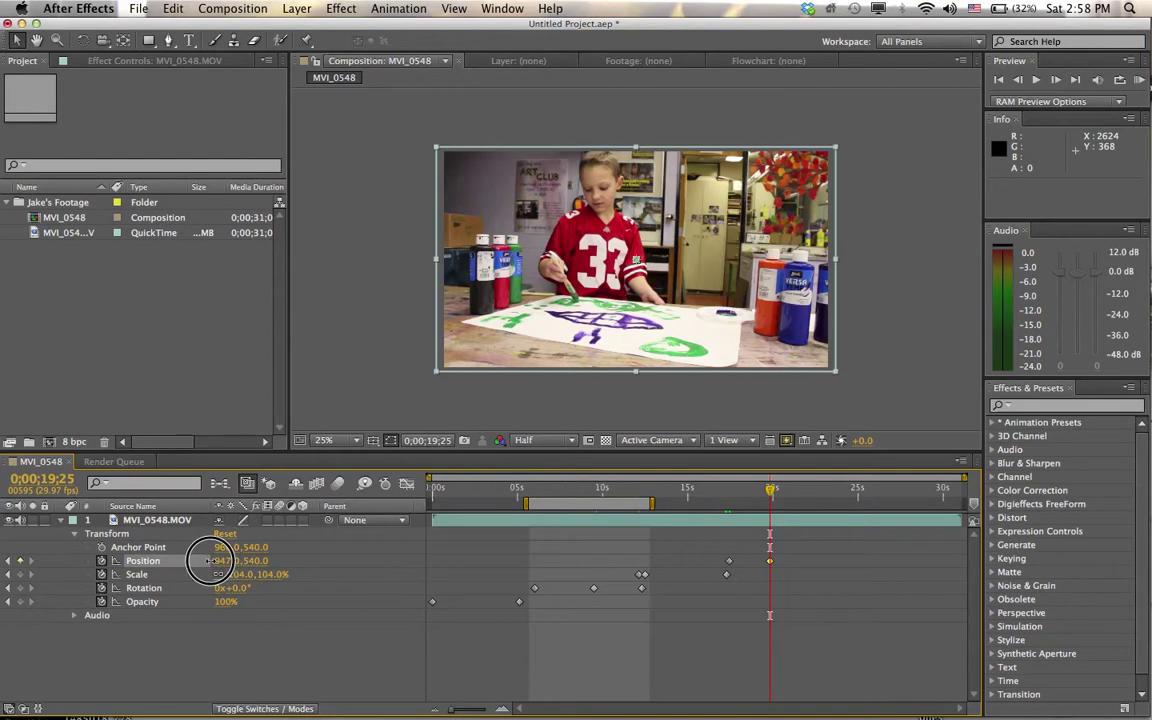
key(Return)
click(88, 558)
drag(252, 562, 111, 562)
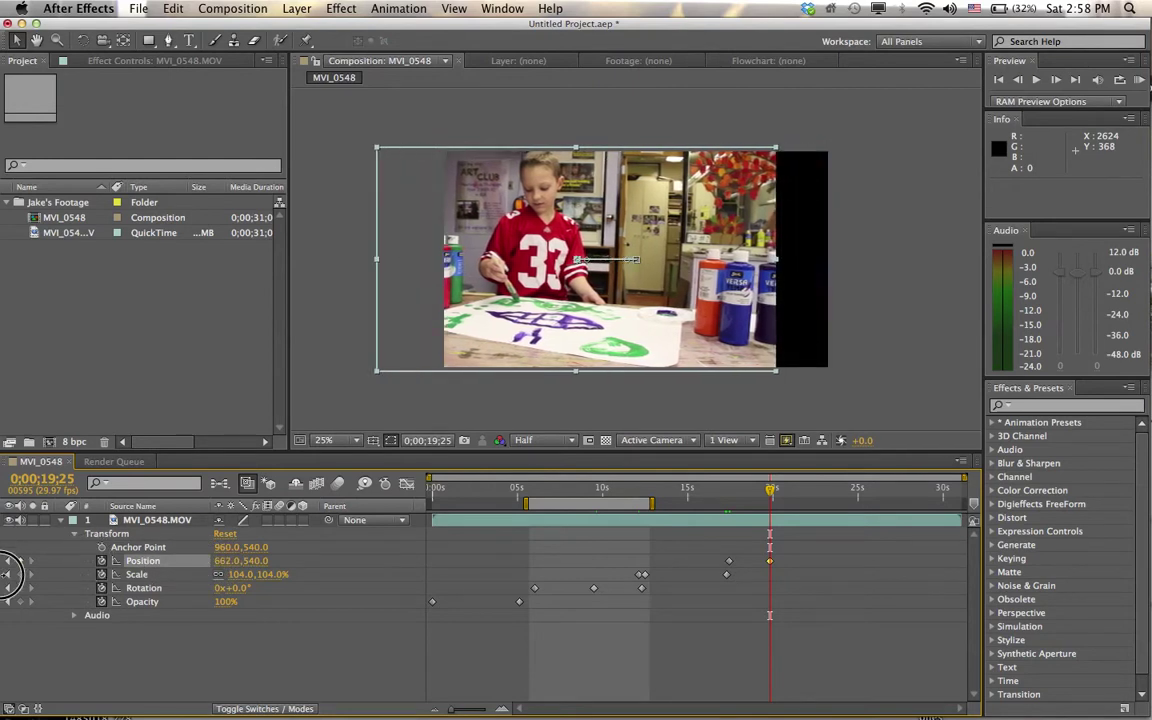
drag(252, 563, 229, 570)
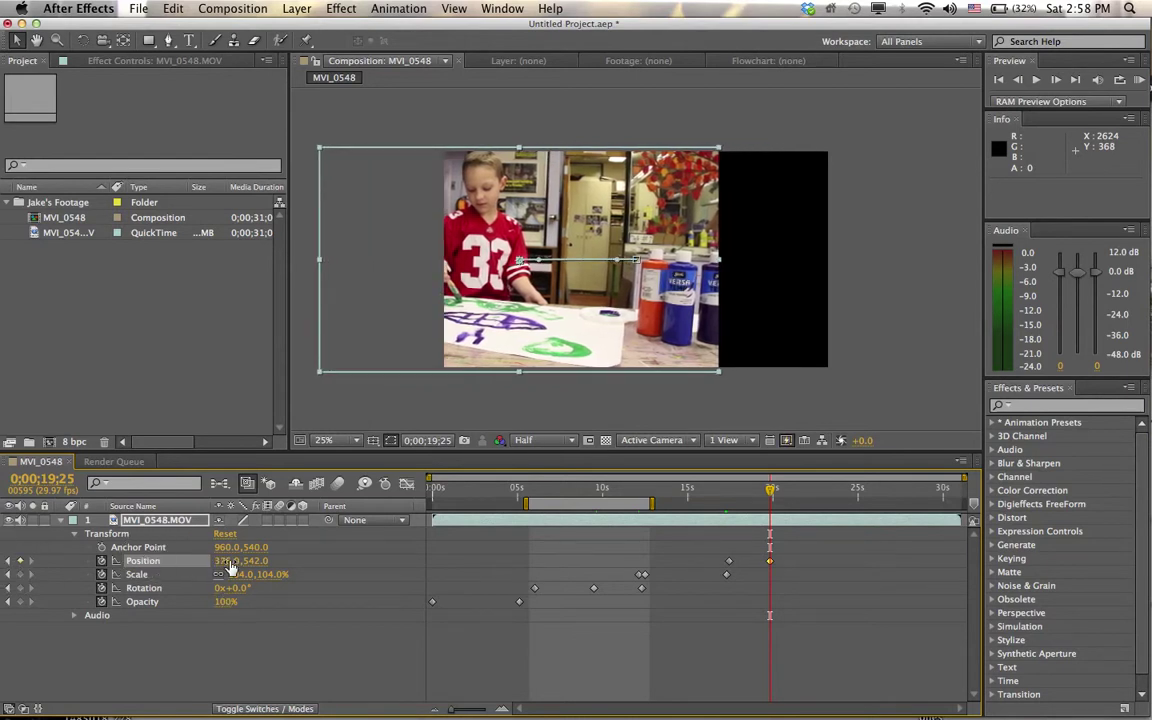
Move the layer almost completely out of the left side of the frame at 0;00;19;25, to position -969, 542
click(229, 561)
drag(229, 561, 148, 572)
drag(236, 566, 113, 566)
drag(228, 561, 141, 561)
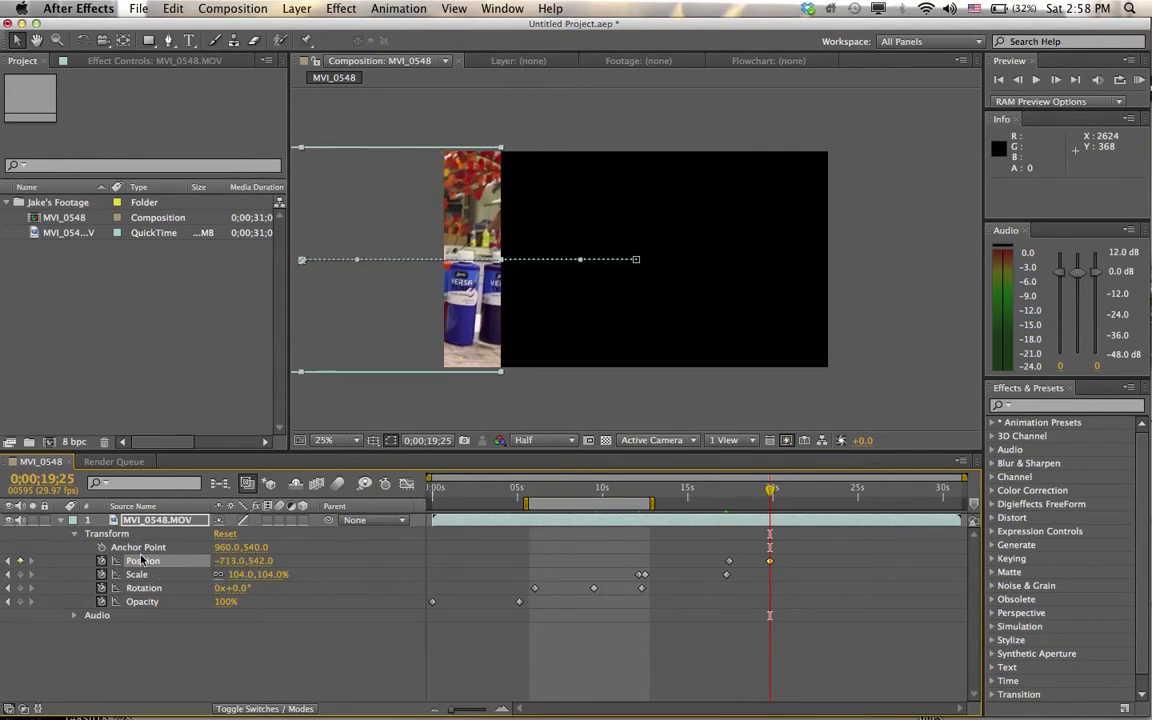
drag(242, 566, 12, 475)
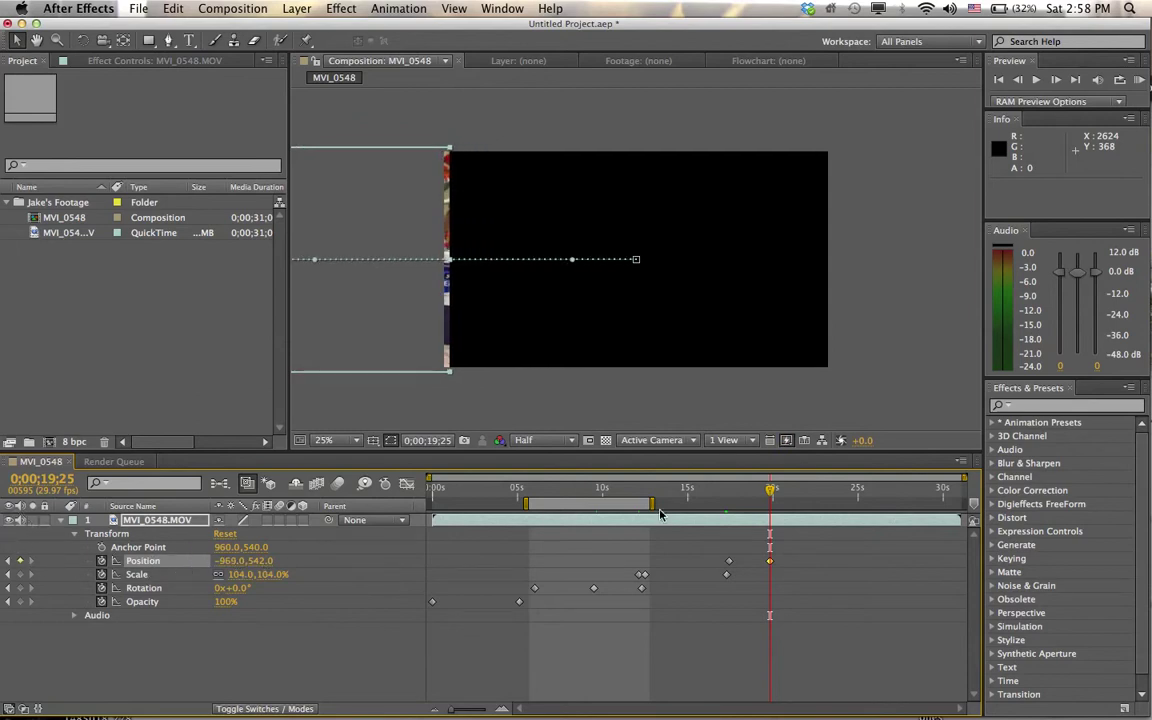
Paste a copy of the 0;00;17;13 position keyframe at 0;00;24;00
click(841, 490)
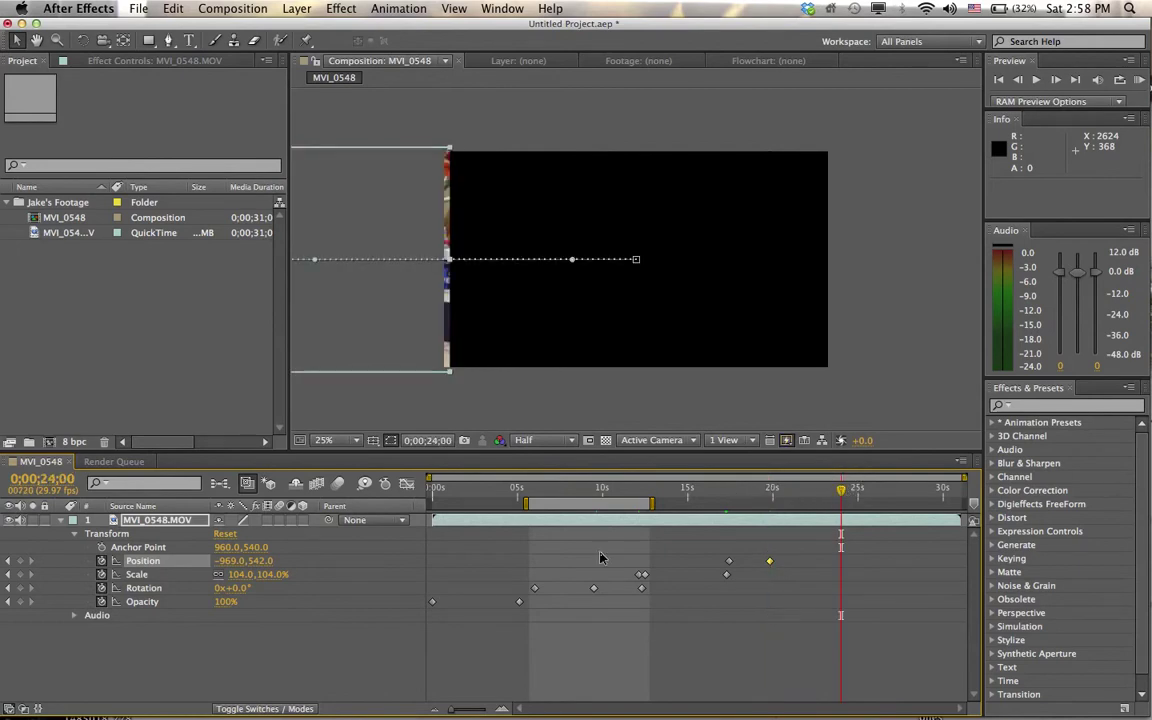
click(728, 562)
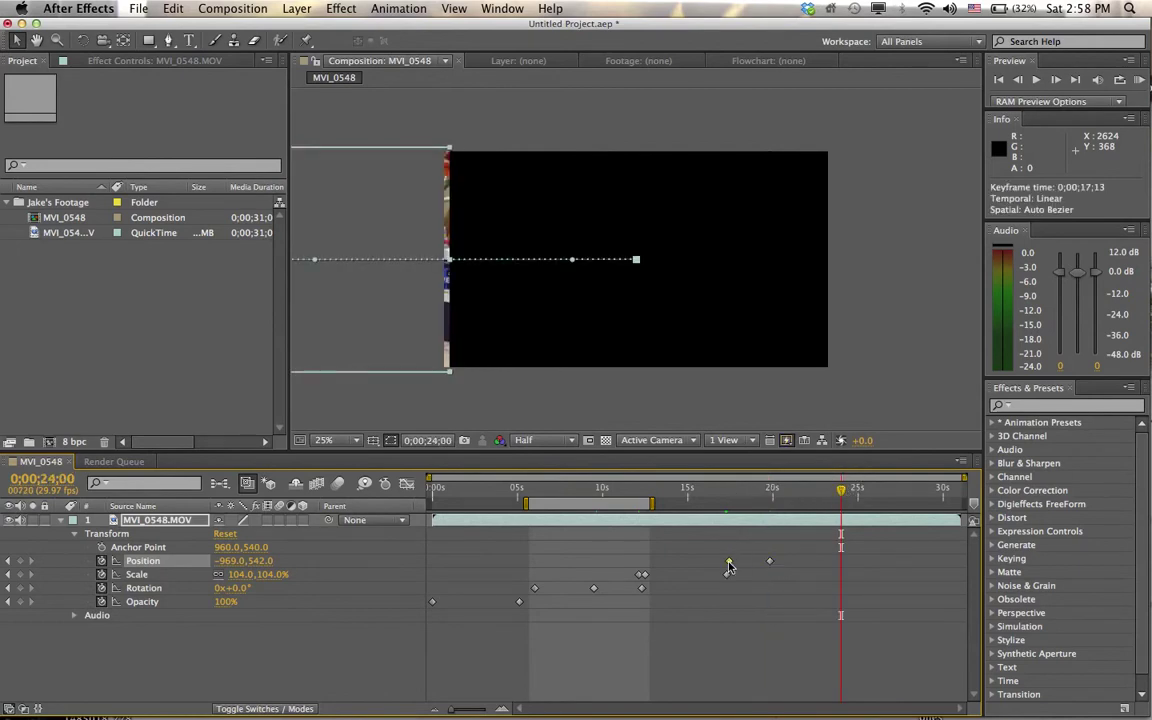
key(ctrl+c)
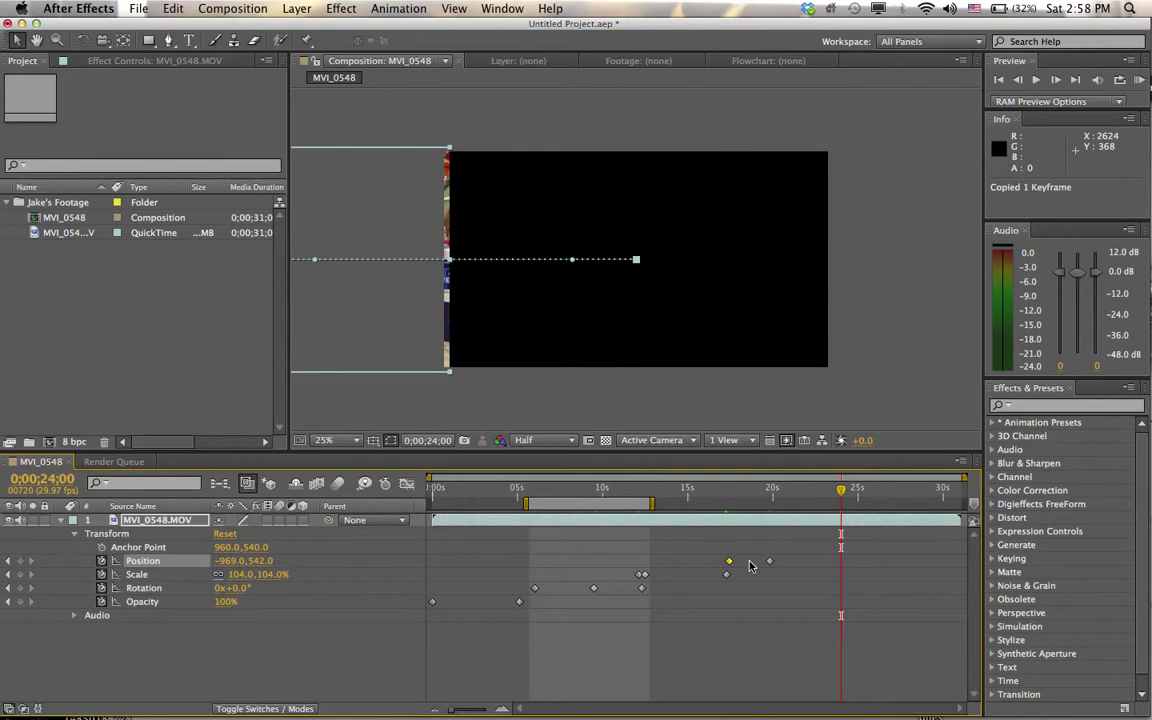
key(ctrl+v)
Scrub from the scale-up section around 0;00;14;25 to 0;00;24;20 to review the scale and position animation
click(843, 490)
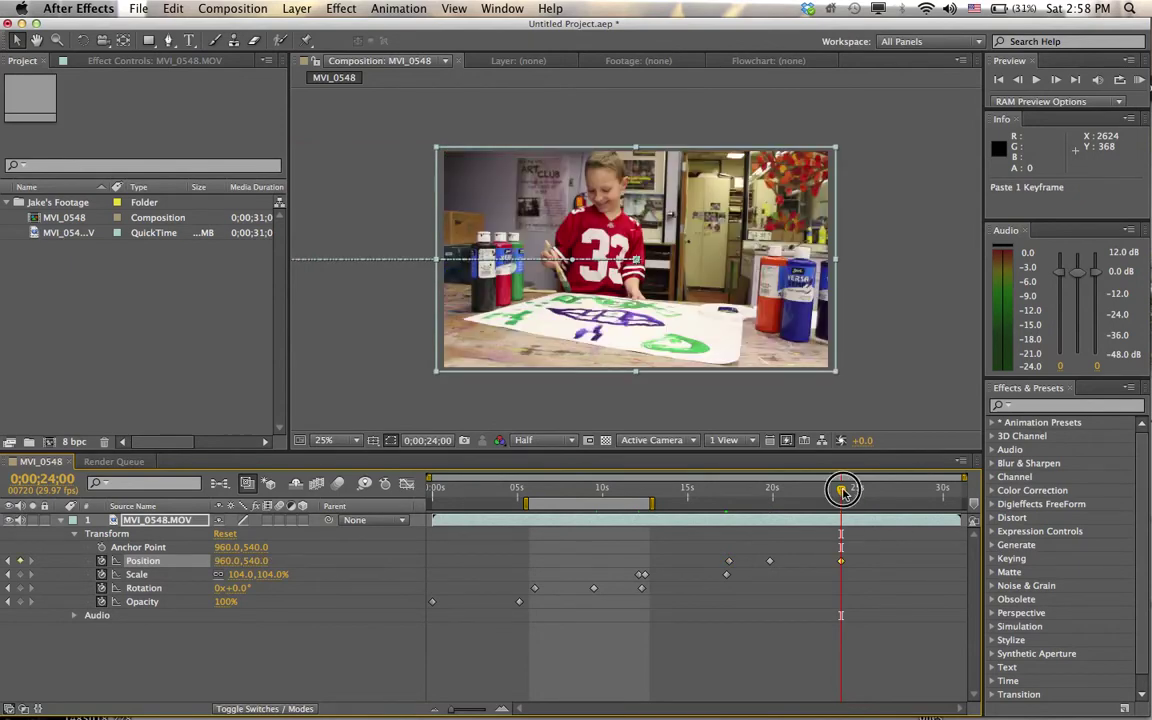
drag(843, 490, 660, 497)
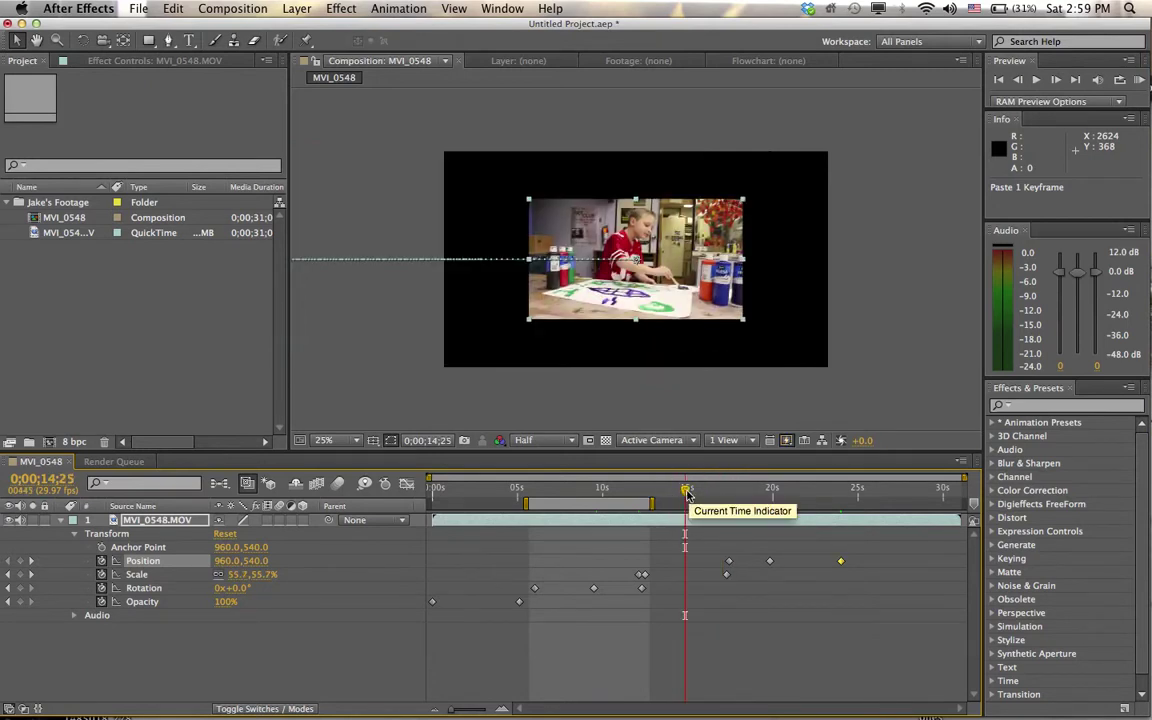
drag(686, 489, 836, 490)
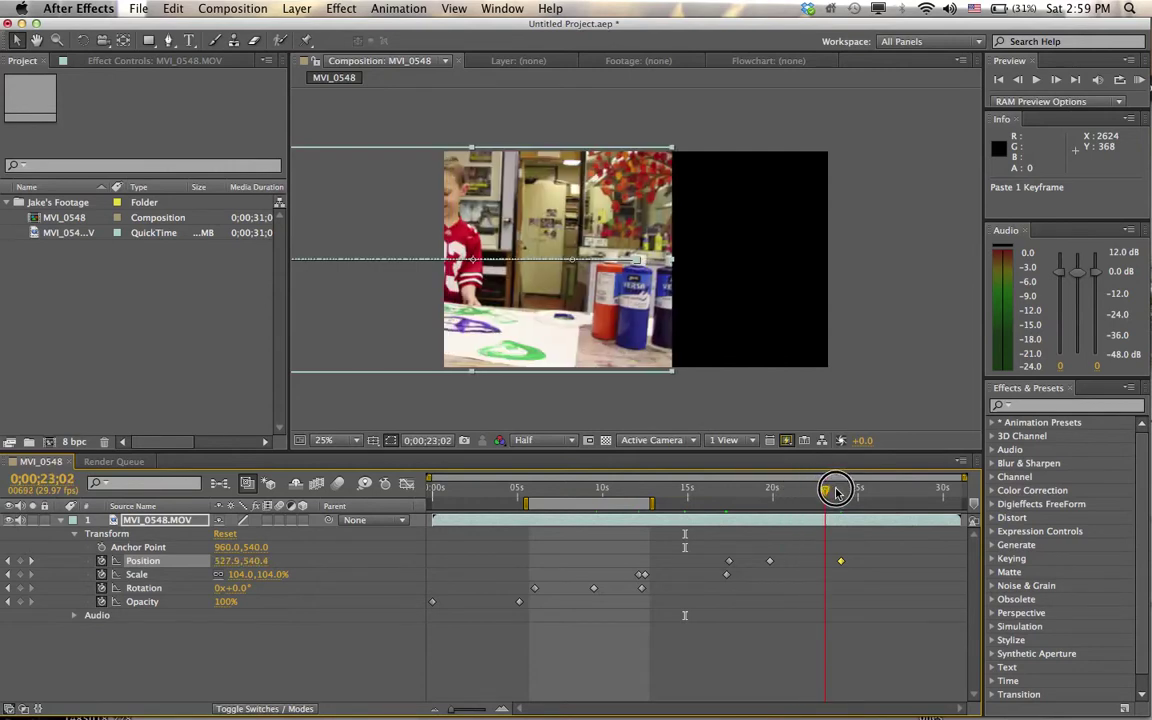
click(855, 494)
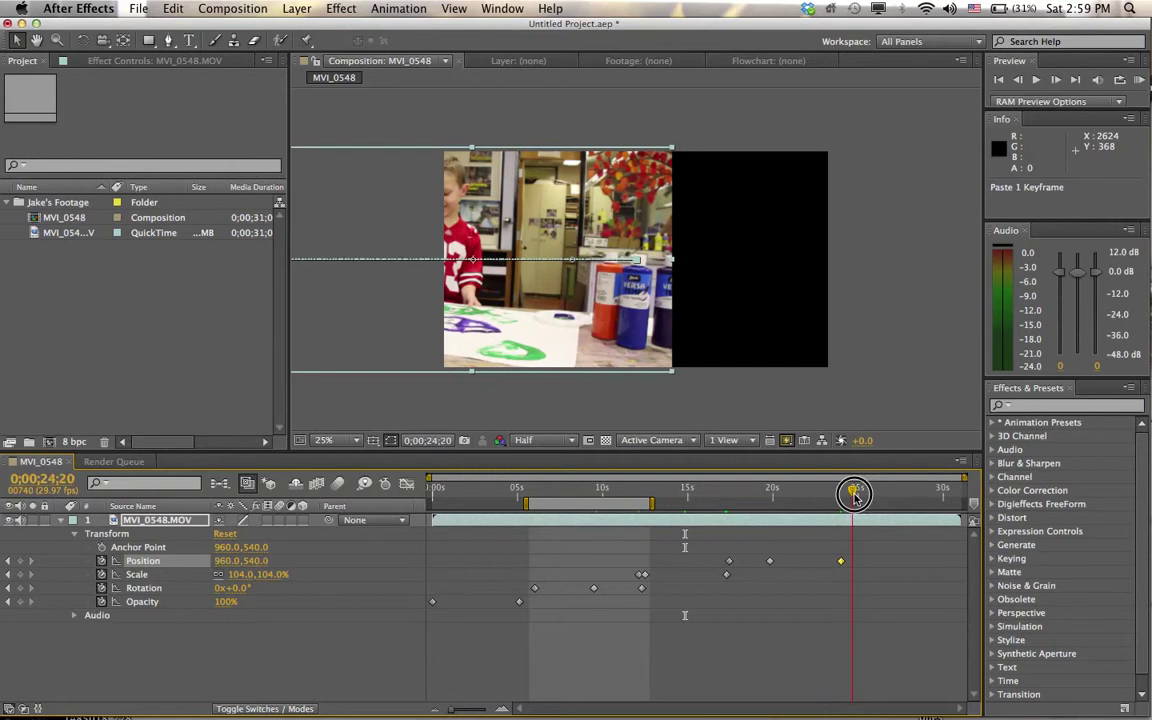
drag(855, 494, 847, 497)
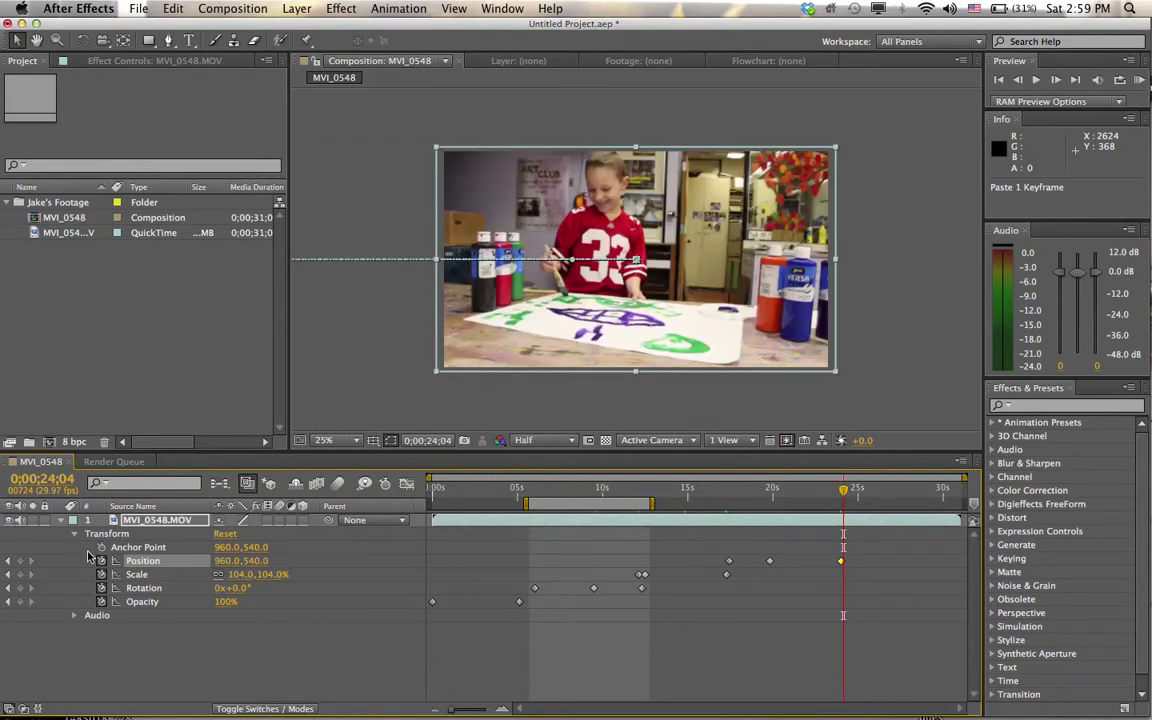
Set the layer's anchor point to 950, 540 and move the 0;00;17;13 position keyframe's path point to about 776, 164
click(122, 548)
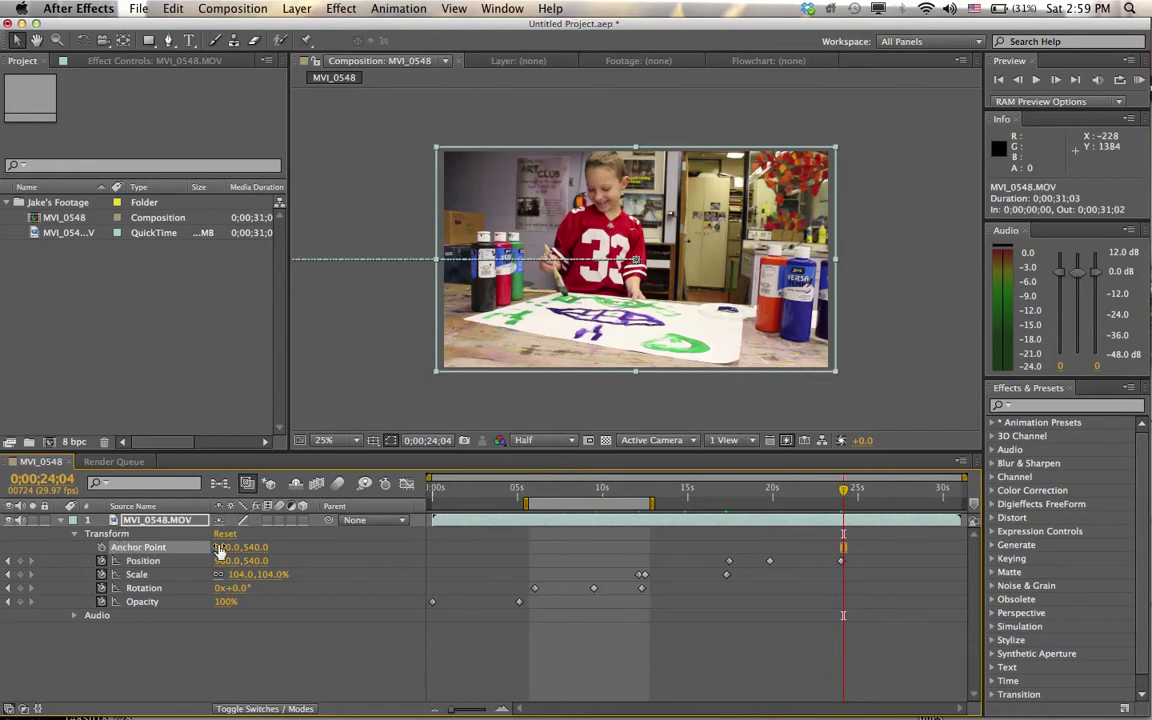
mouse_move(228, 547)
mouse_down()
mouse_move(130, 547)
mouse_move(242, 548)
mouse_move(226, 548)
mouse_up()
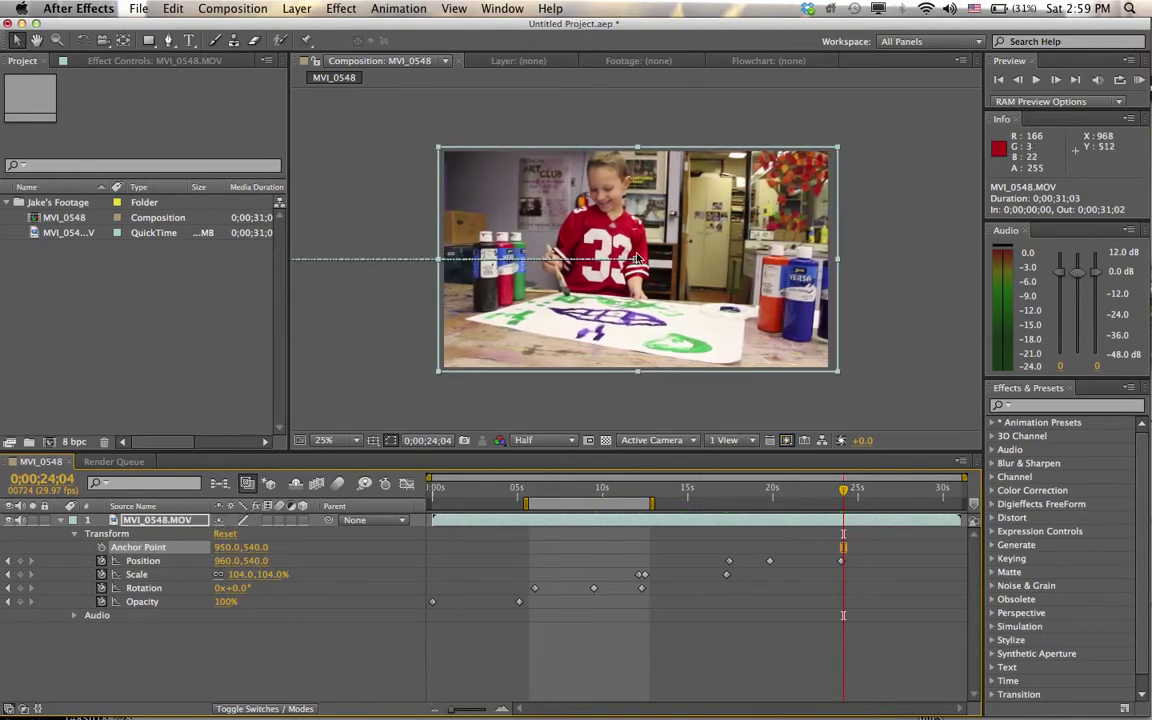
drag(637, 262, 603, 186)
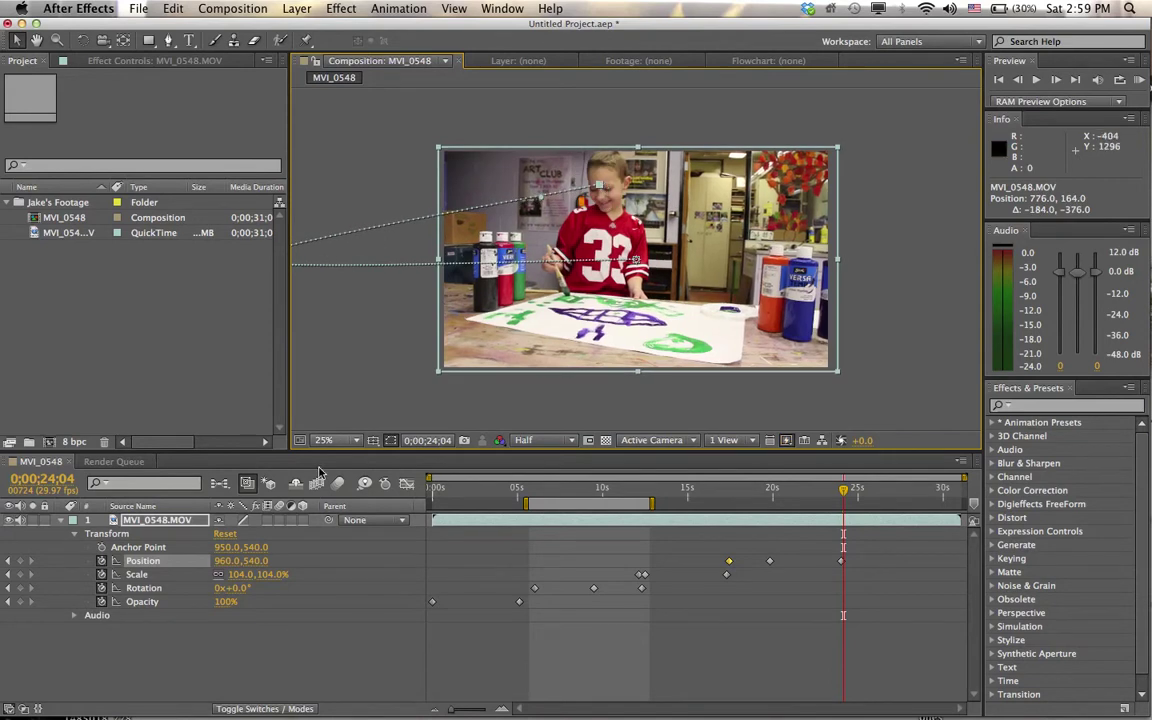
Try shifting the layer's position to 984, 540 at 0;00;24;04 and undo that change
click(222, 561)
drag(222, 561, 263, 570)
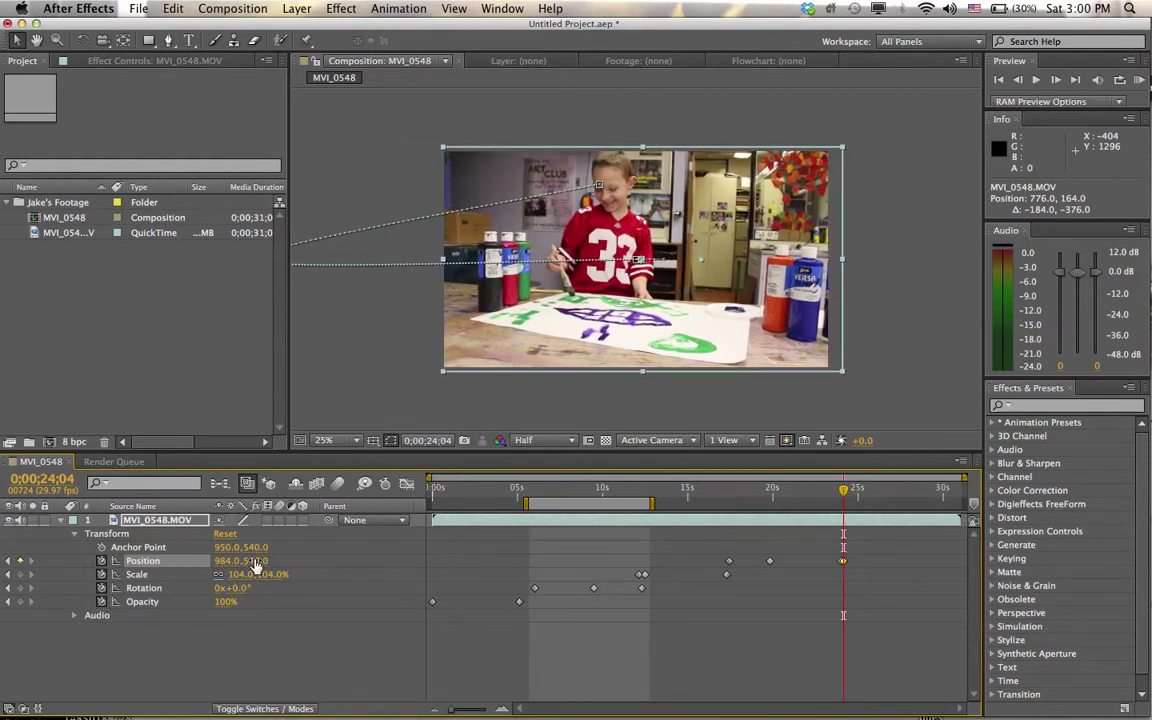
key(super+z)
Set the layer's anchor point to 979, 525 and add a 1° rotation keyframe at 0;00;24;04
click(250, 547)
mouse_move(250, 547)
mouse_down()
mouse_move(288, 535)
mouse_move(355, 540)
mouse_move(213, 552)
mouse_move(327, 535)
mouse_move(236, 555)
mouse_move(47, 548)
mouse_move(270, 527)
mouse_move(236, 533)
mouse_up()
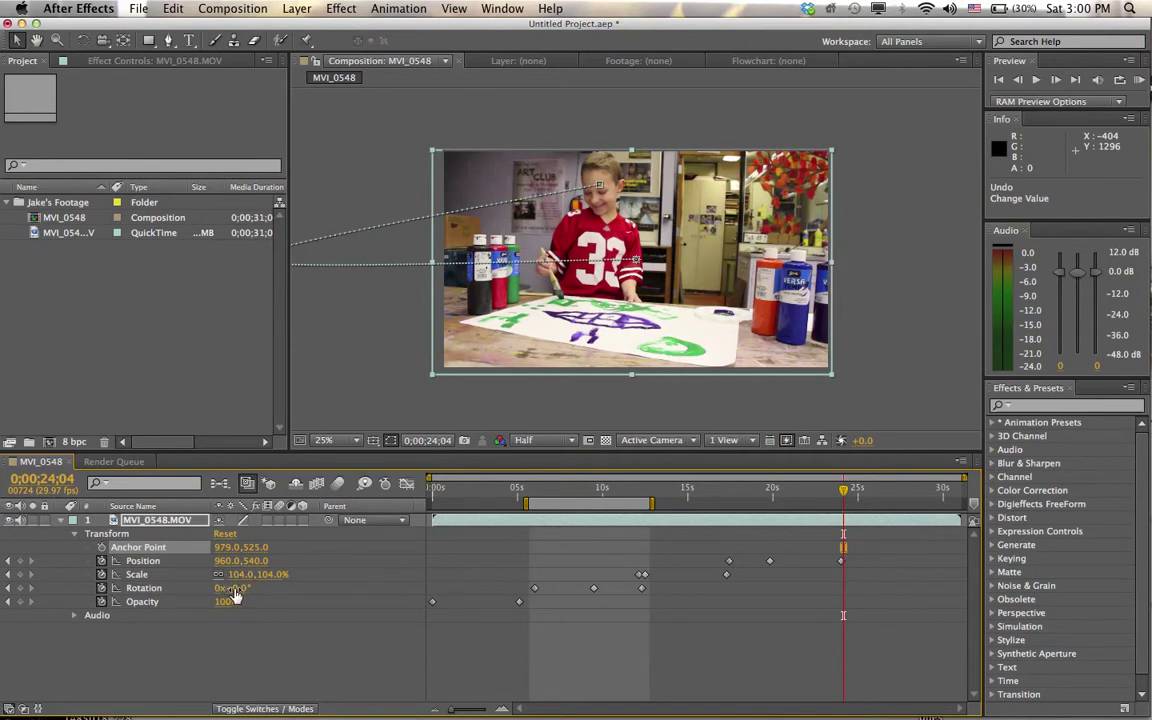
drag(235, 594, 217, 573)
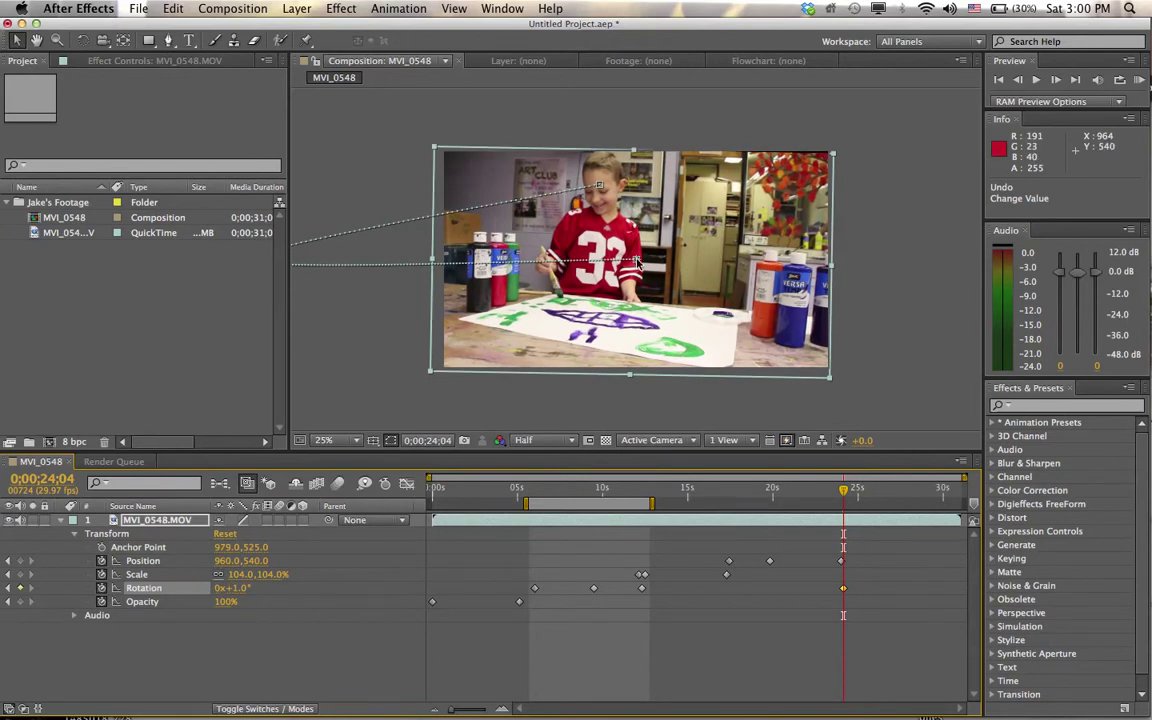
Shift the layer to about 968, 520 at 0;00;24;04 and set its anchor point to 979, 530
mouse_move(636, 262)
mouse_down()
mouse_move(624, 249)
mouse_move(640, 258)
mouse_up()
click(150, 547)
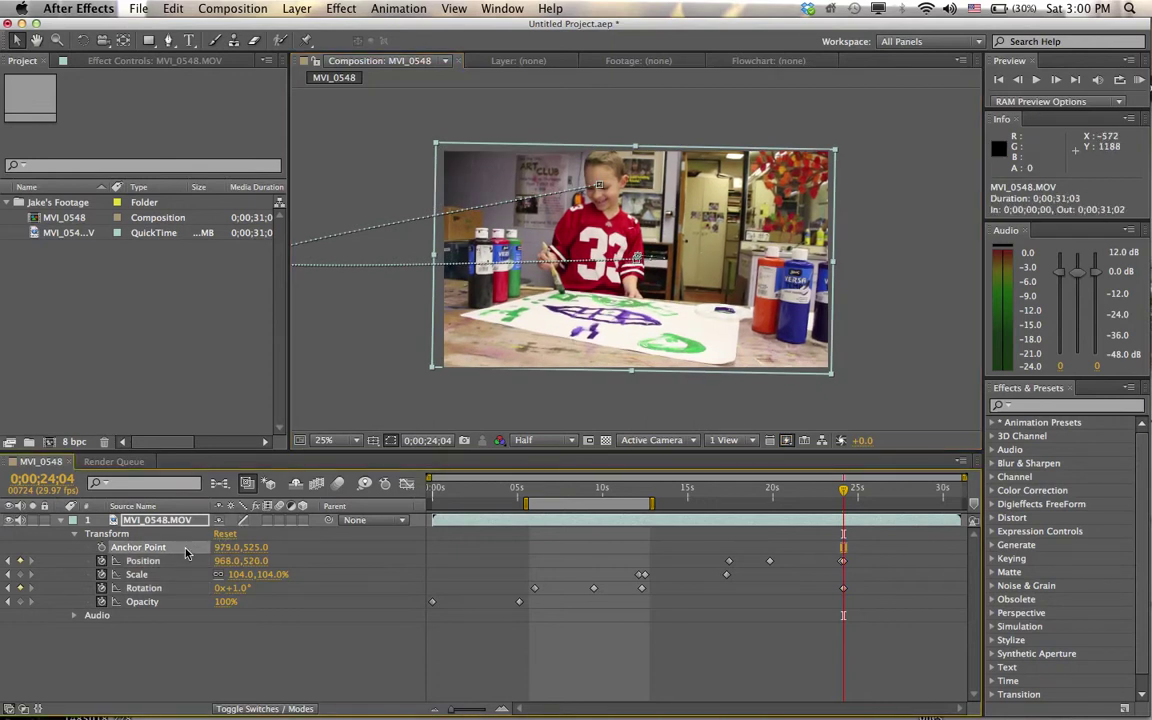
mouse_move(258, 556)
mouse_down()
mouse_move(229, 548)
mouse_move(278, 546)
mouse_move(244, 546)
mouse_up()
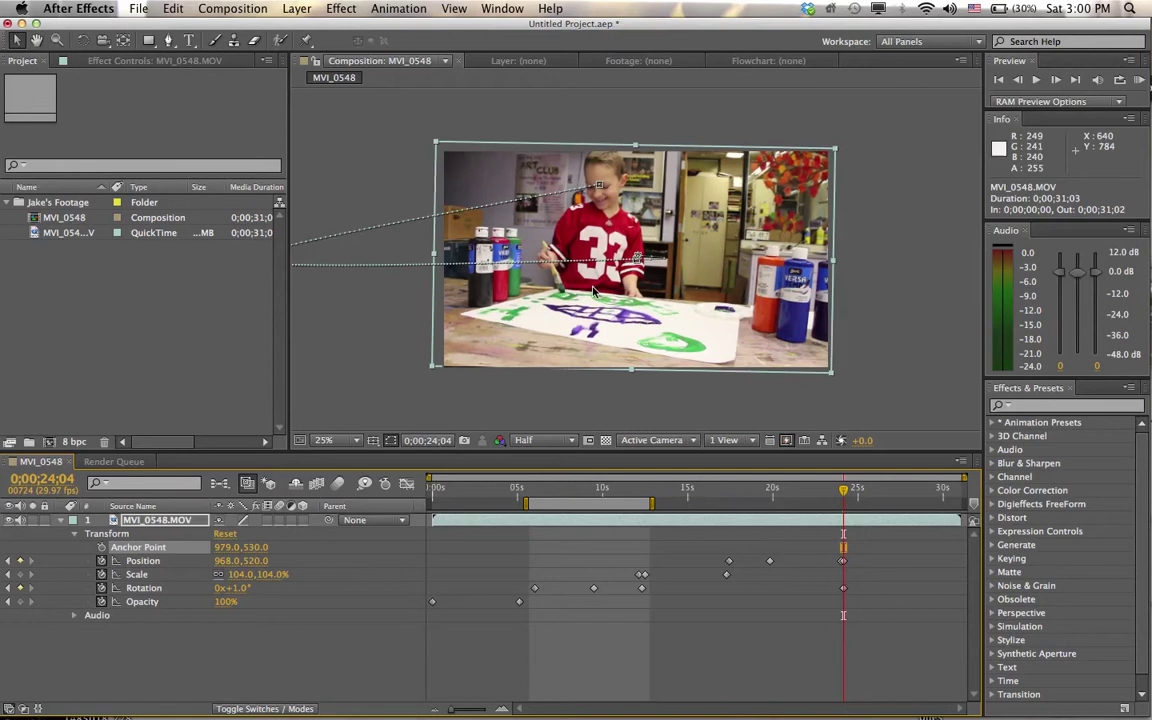
Pull the motion path up toward the boy's face, ending at position 976, 540, and set the 0;00;24;04 rotation to 4°
drag(637, 261, 600, 188)
mouse_move(637, 255)
mouse_down()
mouse_move(793, 252)
mouse_move(615, 298)
mouse_move(617, 258)
mouse_move(640, 260)
mouse_up()
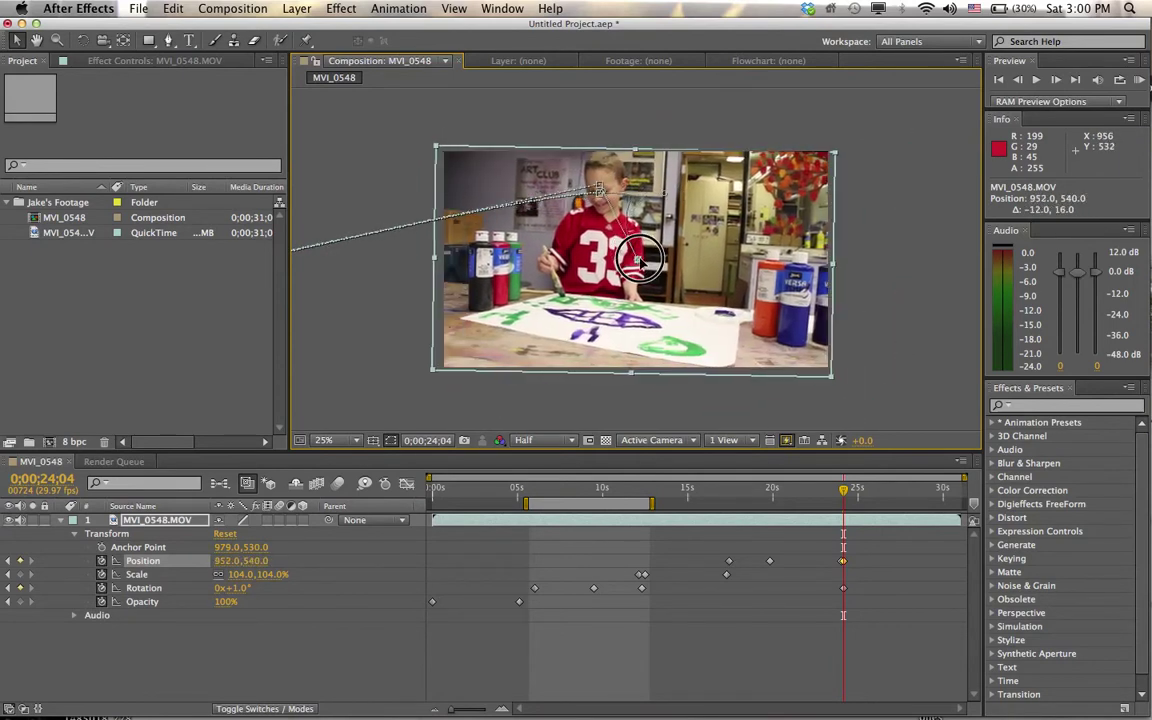
drag(668, 195, 594, 187)
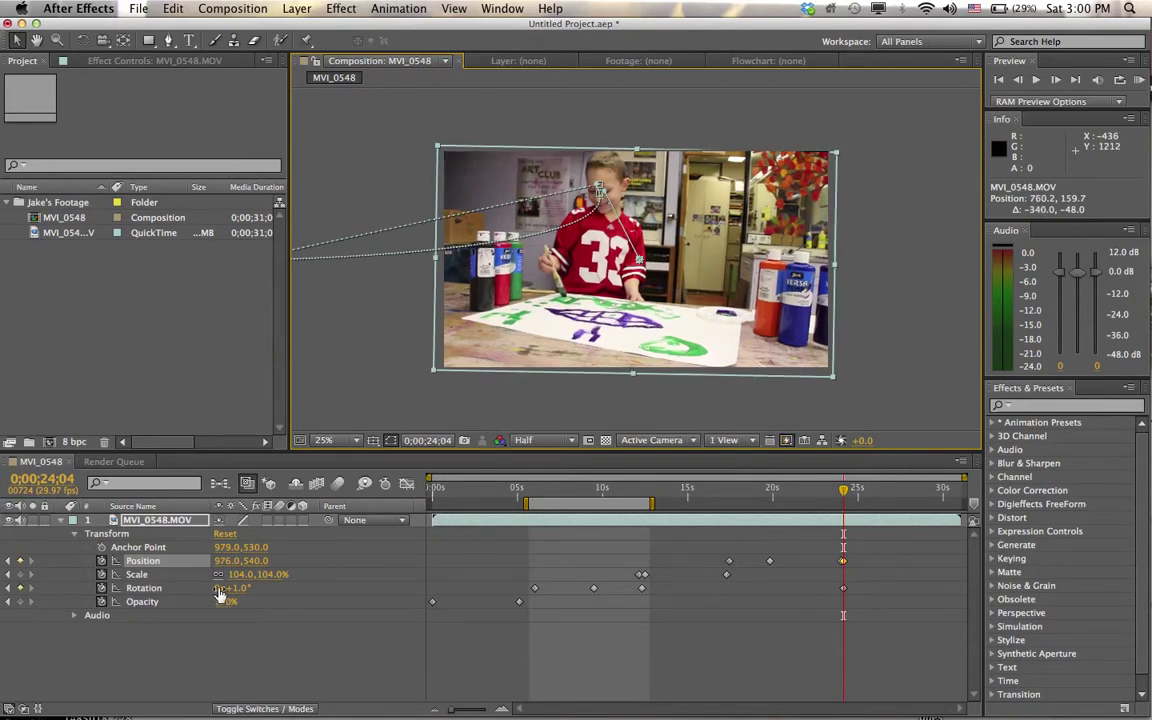
drag(228, 592, 270, 612)
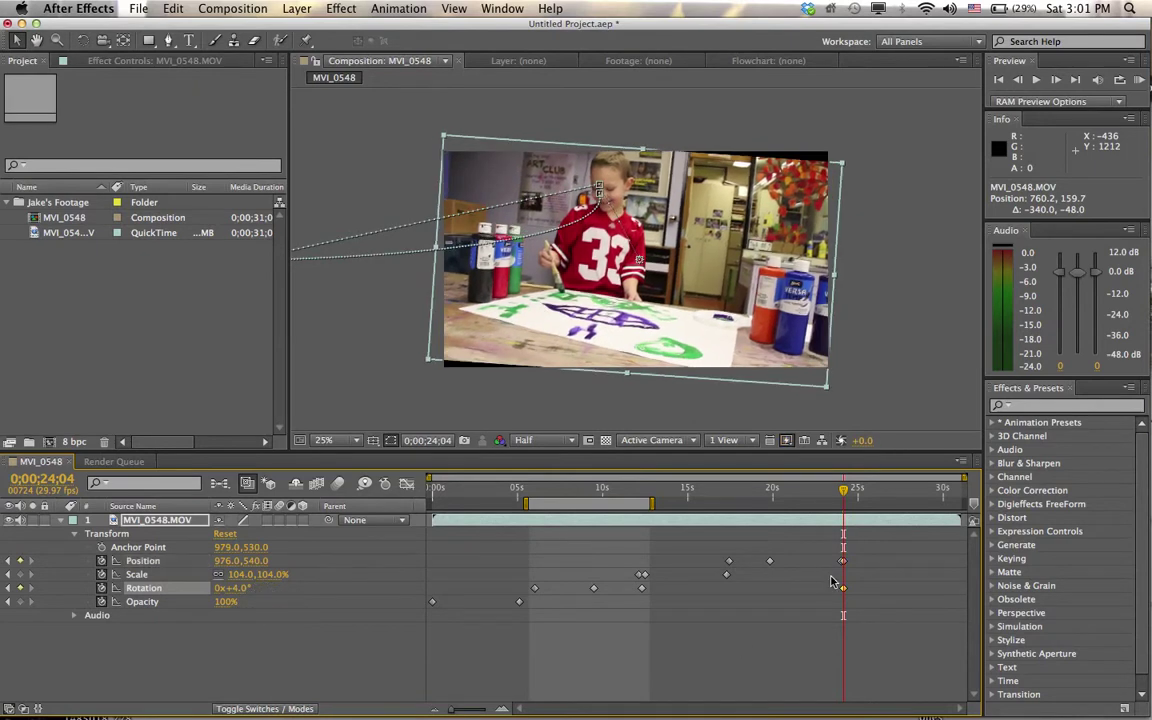
Try deleting the position and rotation keyframes around 0;00;24;04 and undo the deletion
drag(864, 599, 826, 560)
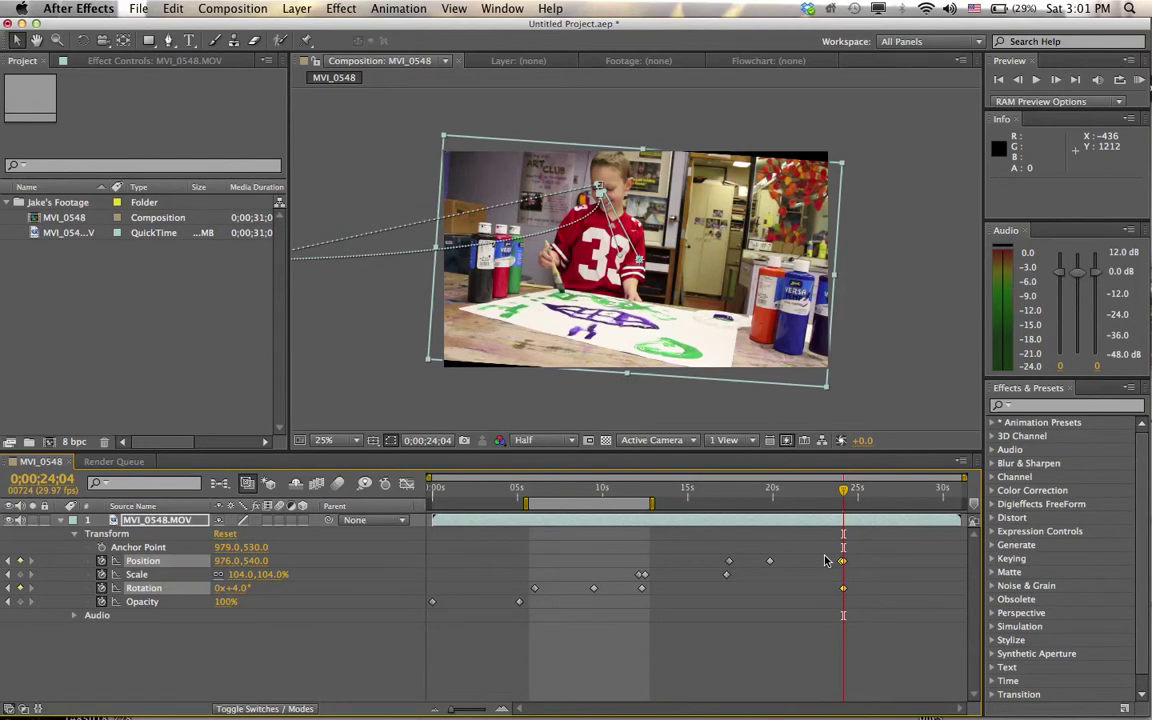
key(Delete)
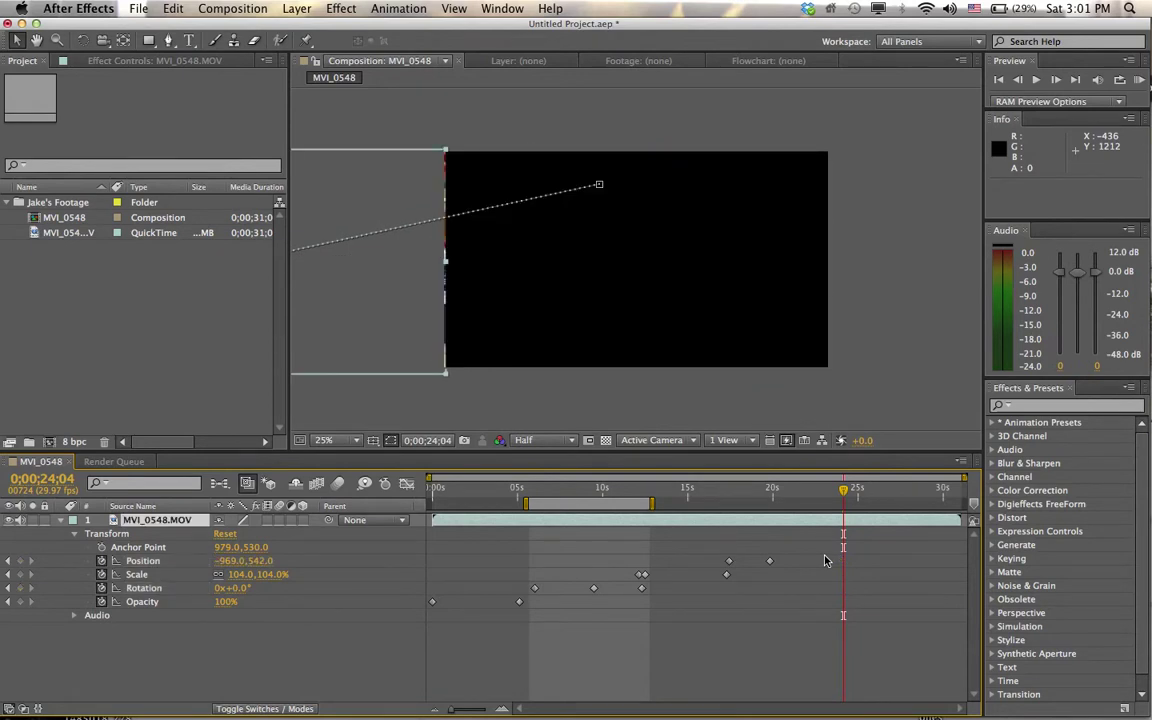
key(super+z)
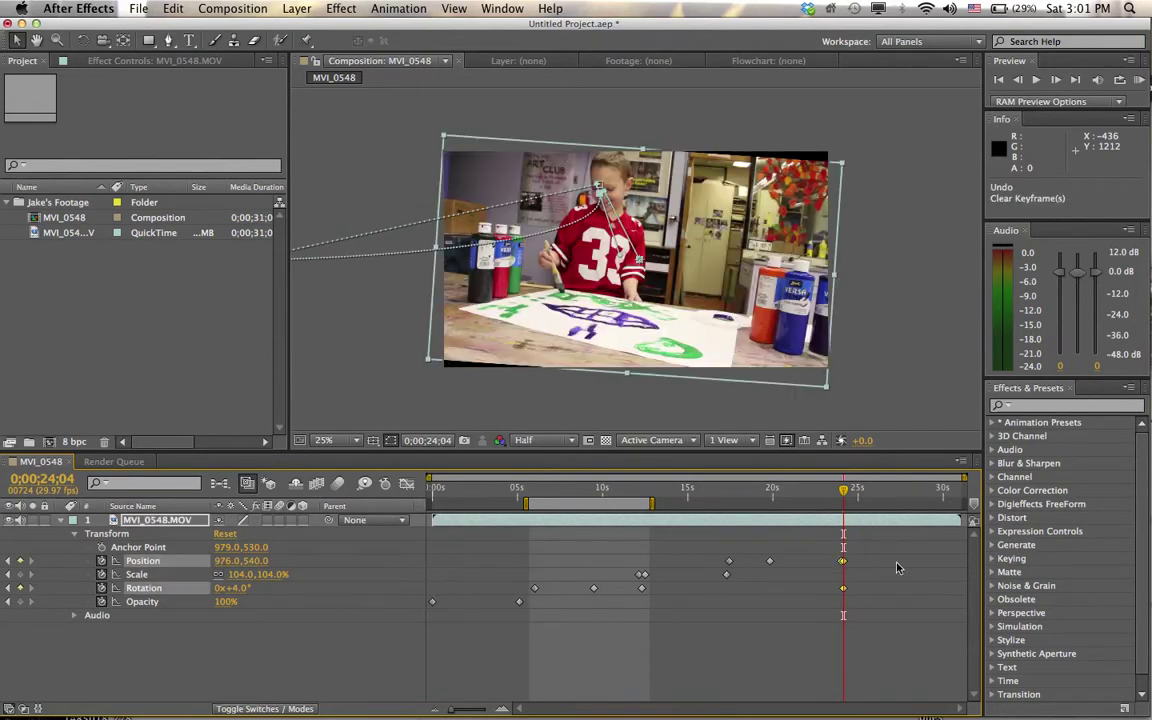
Move the playhead to 0;00;24;21 and delete only the rotation keyframe at 0;00;24;04
click(858, 589)
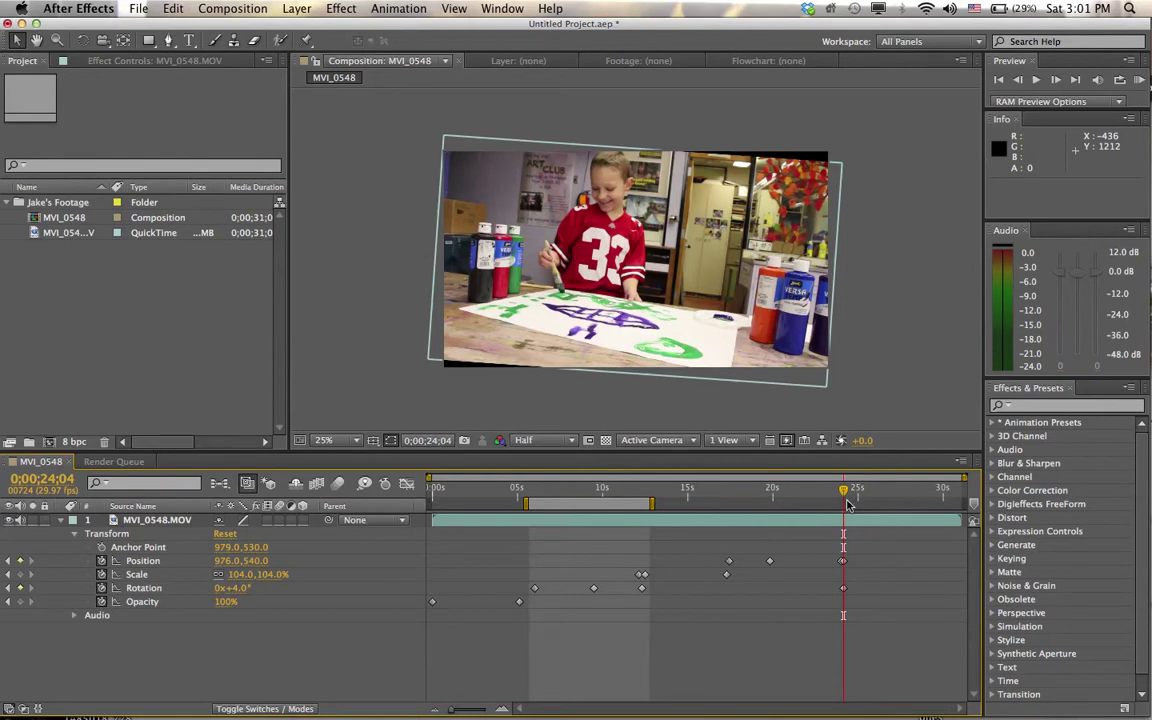
drag(845, 495, 860, 494)
click(843, 588)
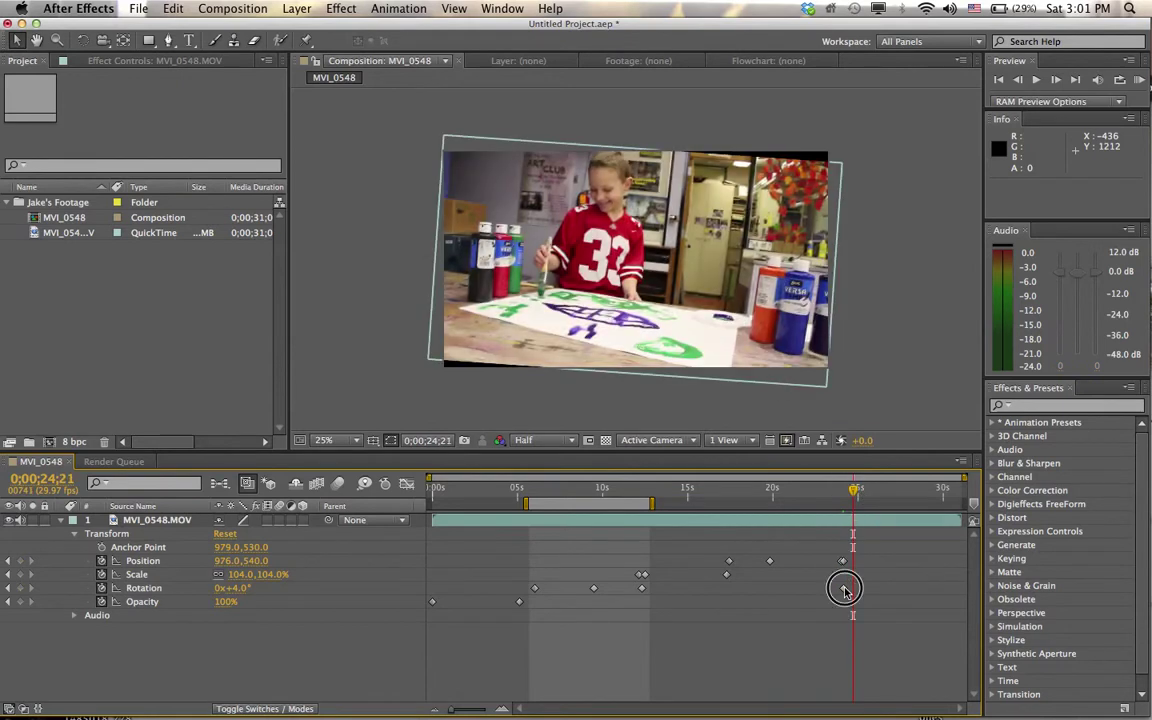
click(843, 589)
key(Delete)
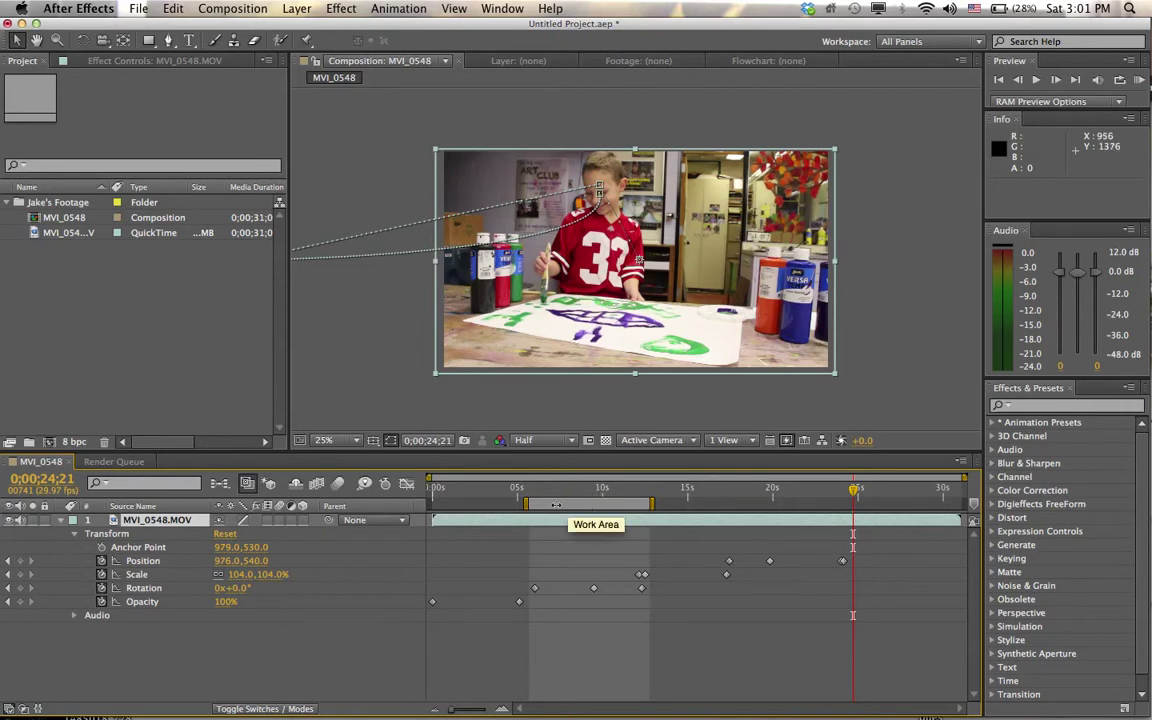
Set the work area to run from 0;00;00;00 to 0;00;24;19 so it spans all the keyframes
drag(548, 505, 497, 498)
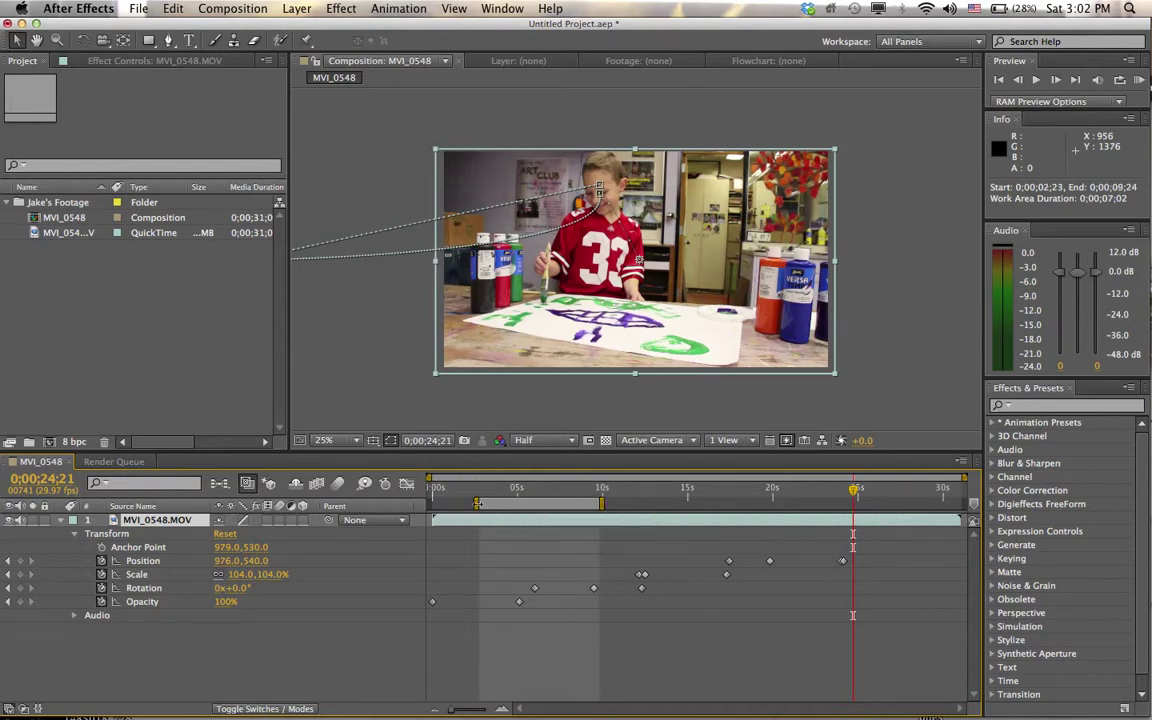
drag(477, 500, 434, 500)
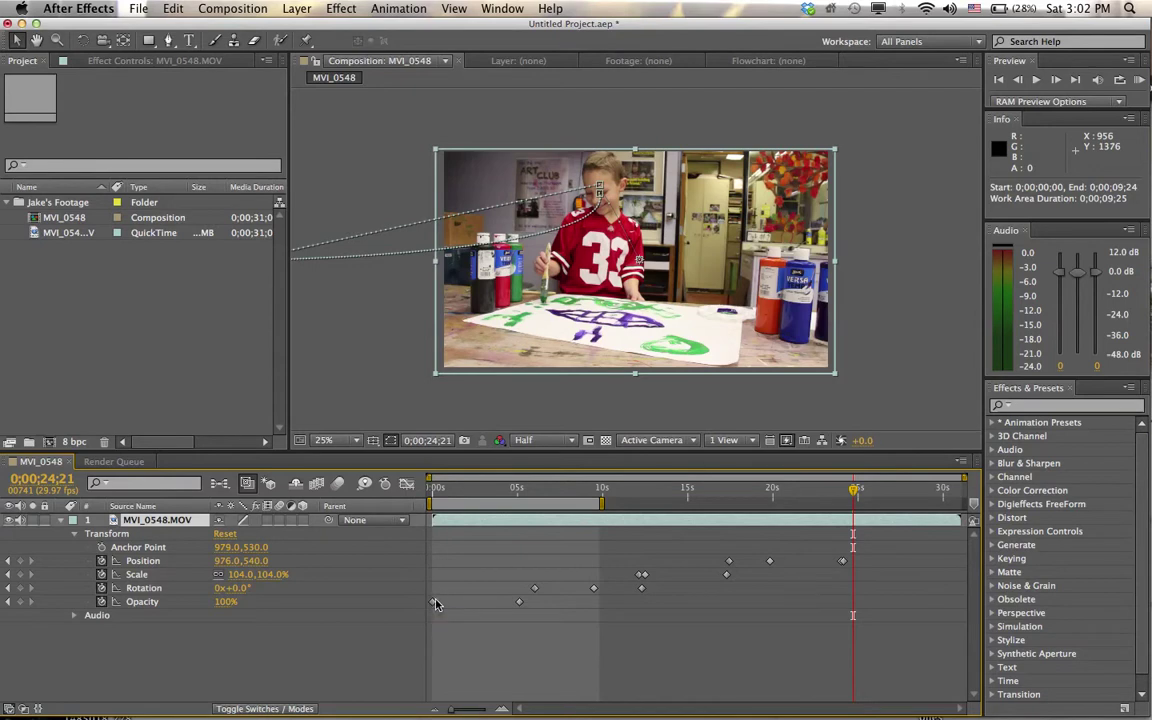
drag(601, 503, 857, 501)
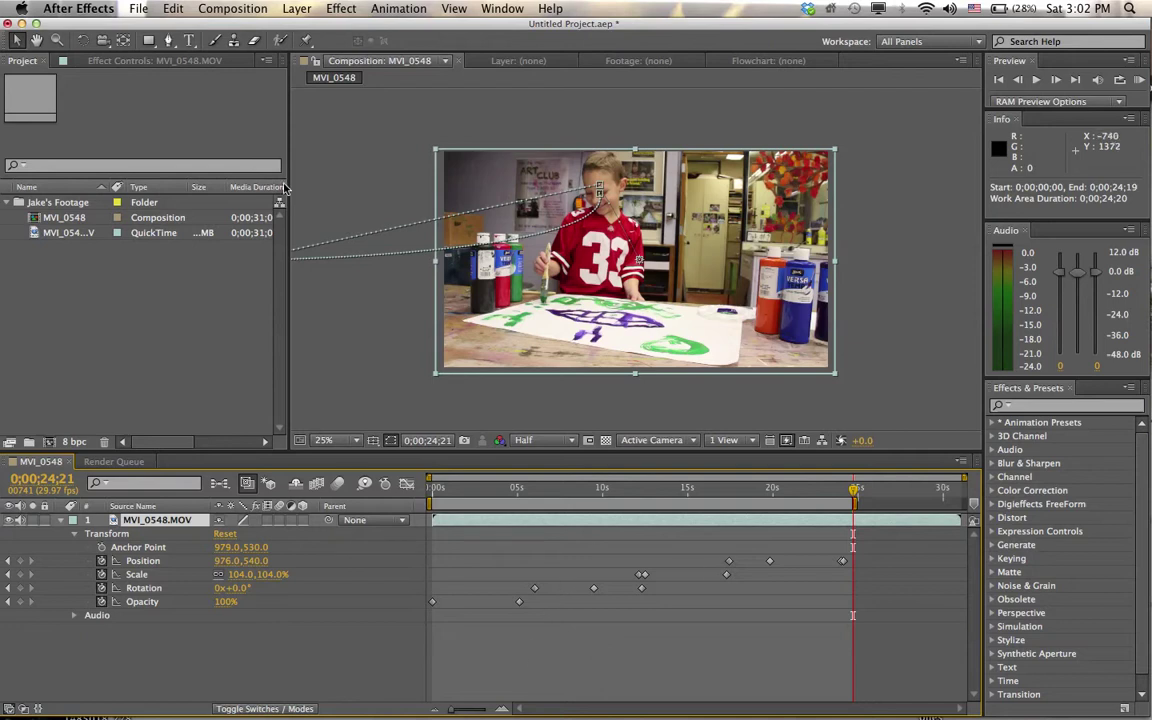
Add the MVI_0548 composition to the render queue and save its output to the Desktop as "After Effects Practice #2"
click(236, 12)
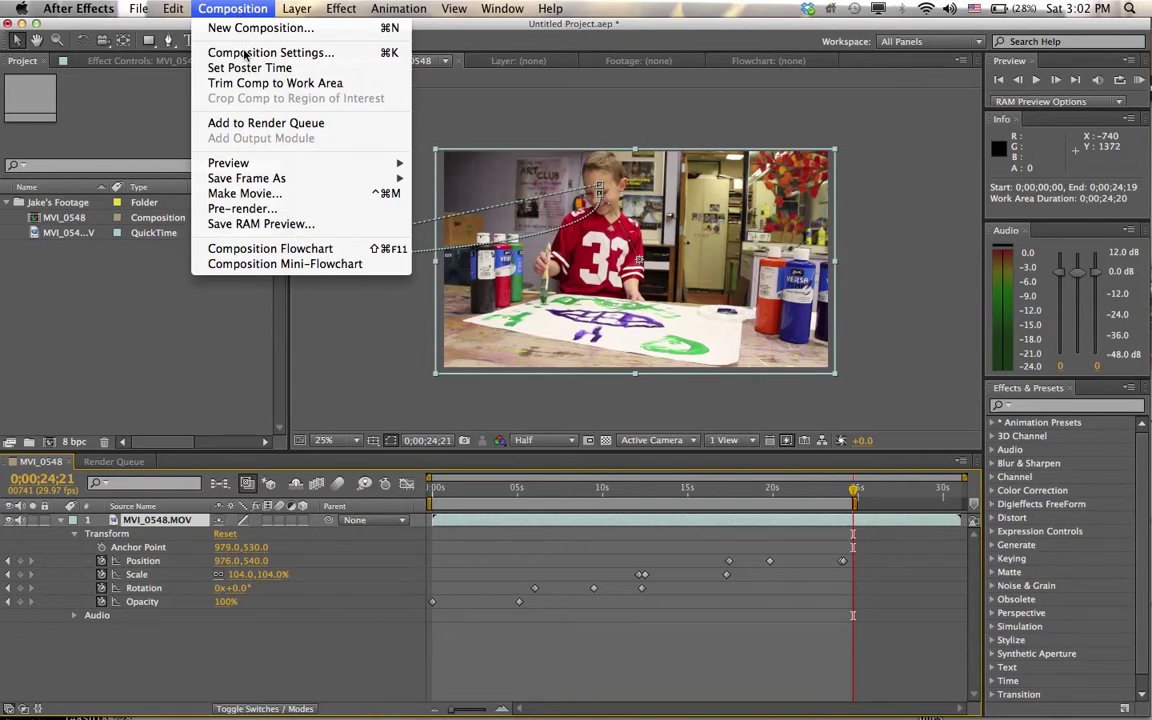
click(247, 122)
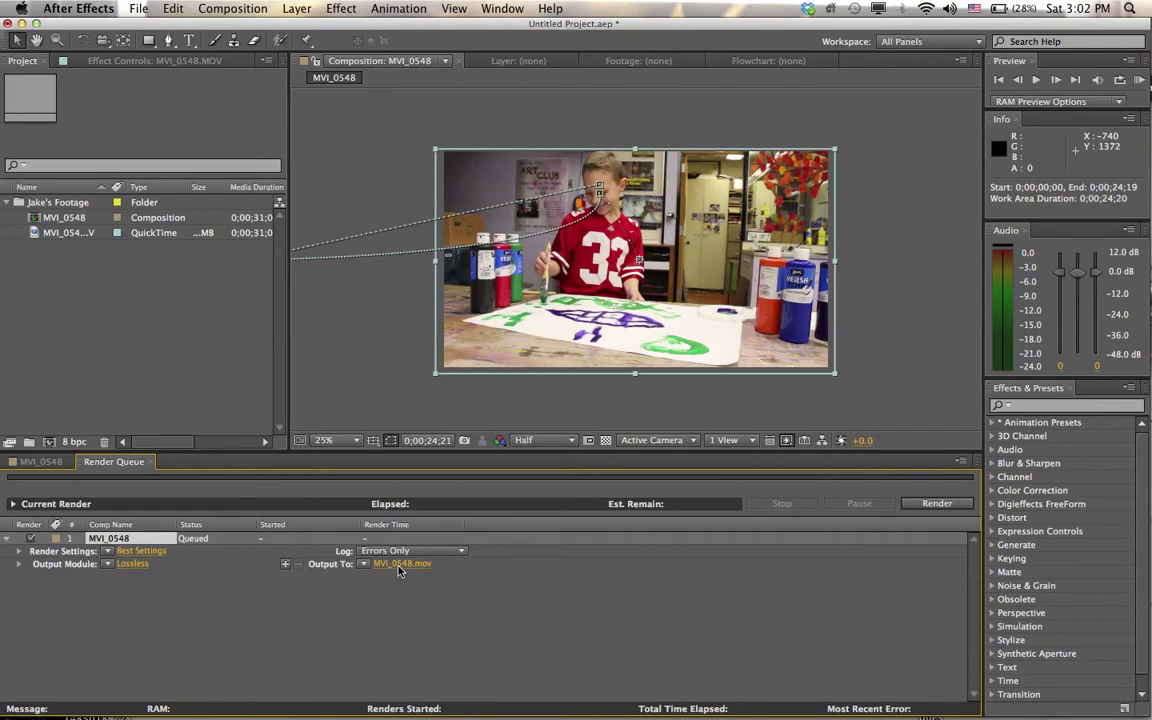
click(483, 566)
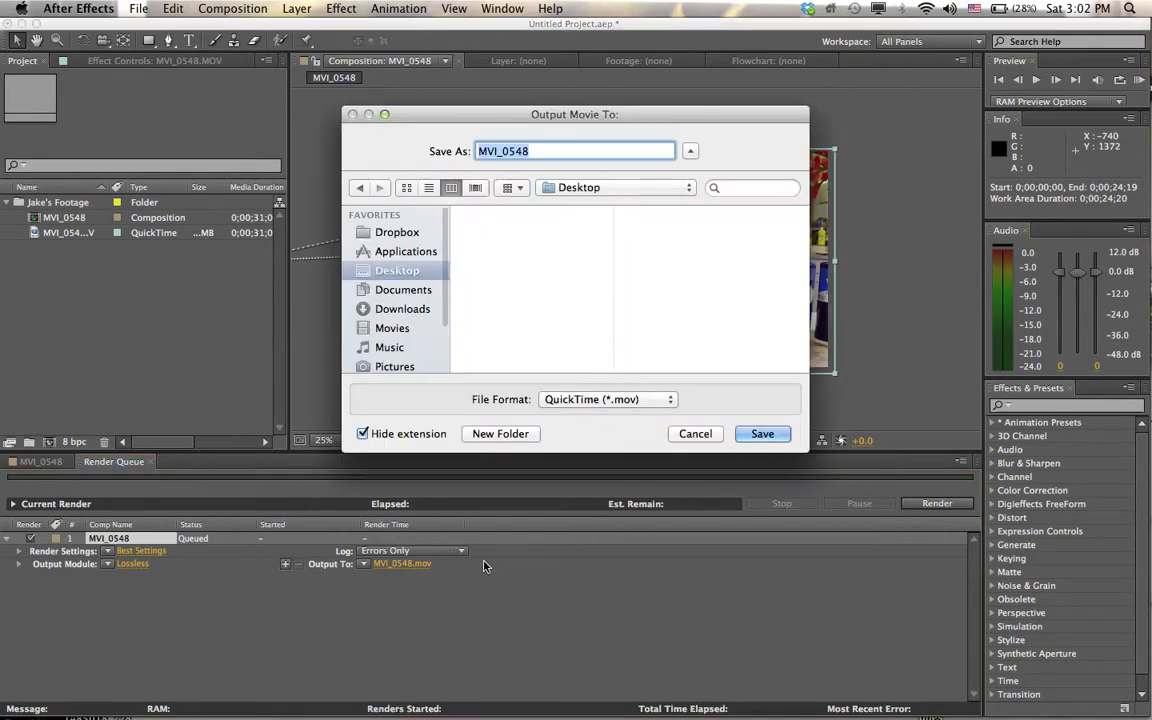
text(After Effect)
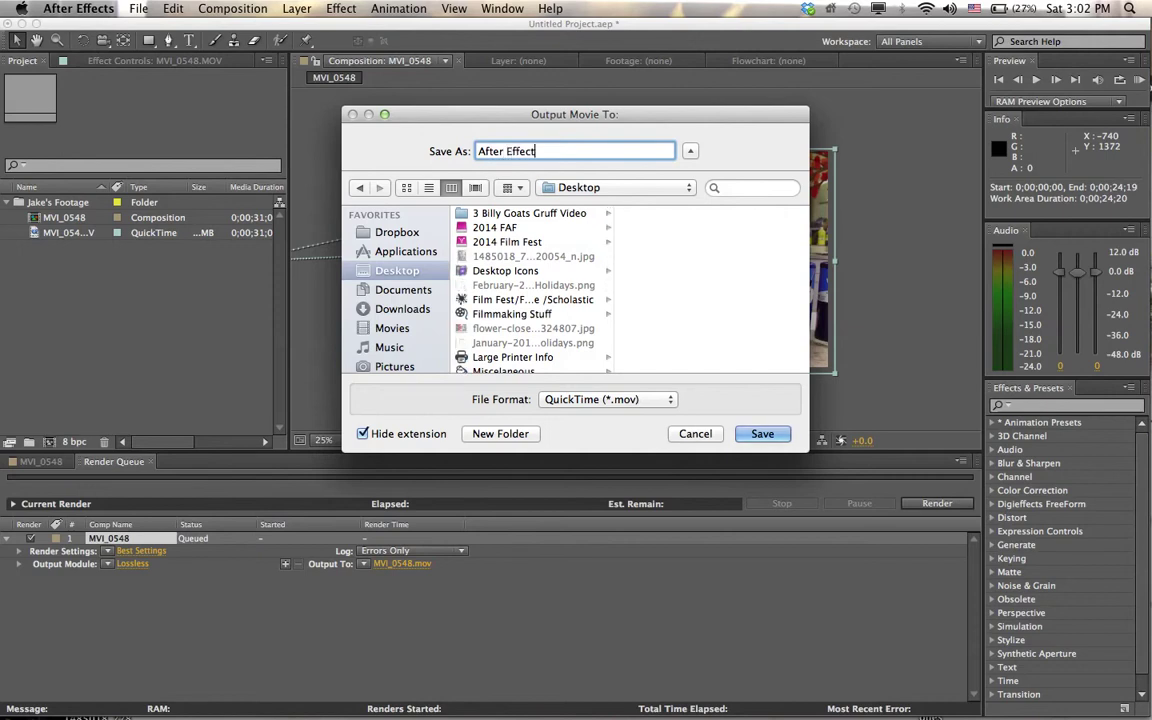
text(s Practice #2)
click(760, 435)
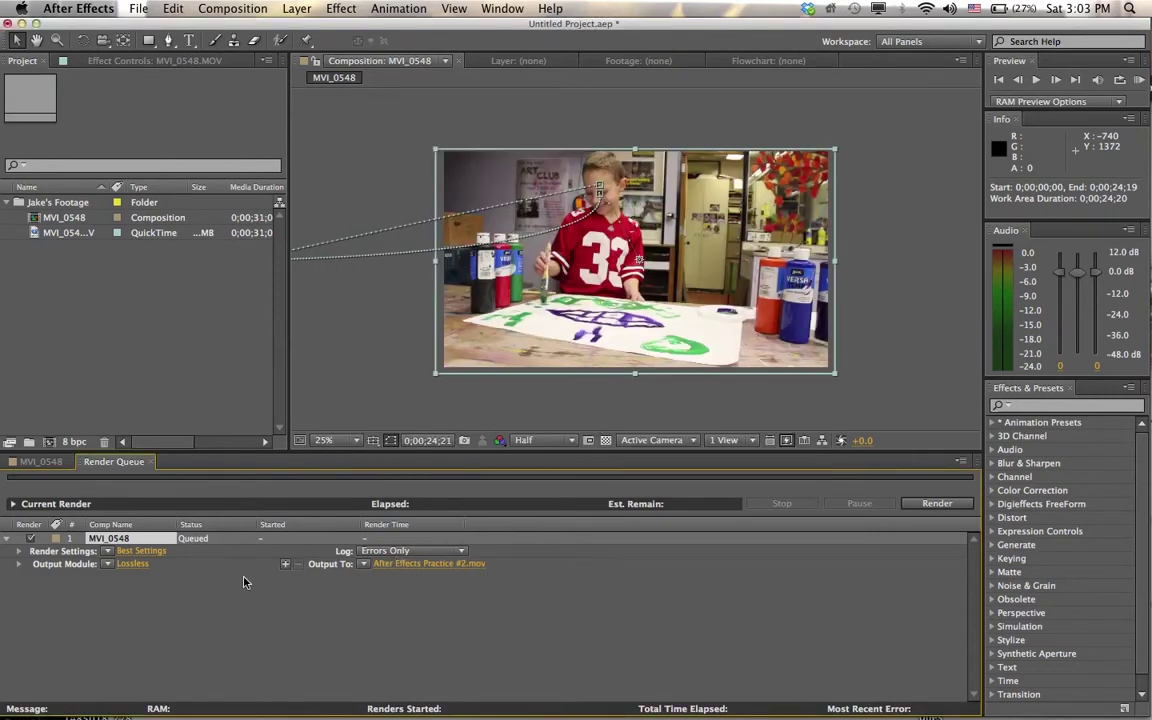
Configure the QuickTime output module with audio output and the H.264 video codec, and start the render
click(128, 569)
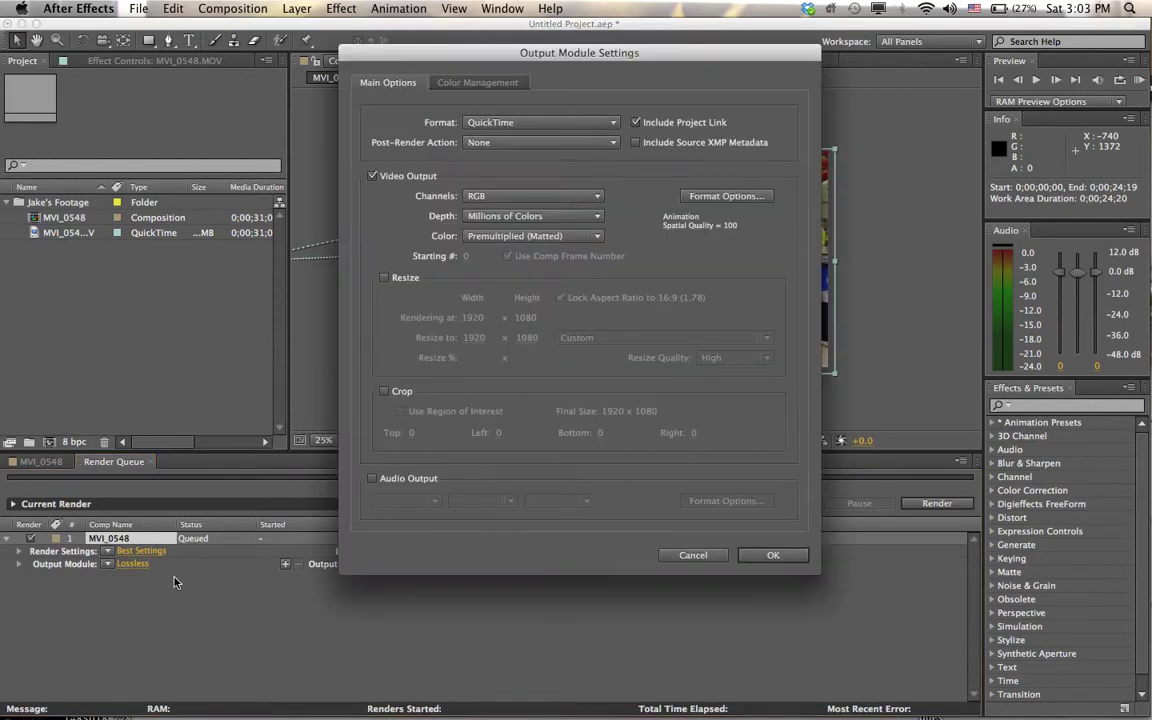
click(372, 479)
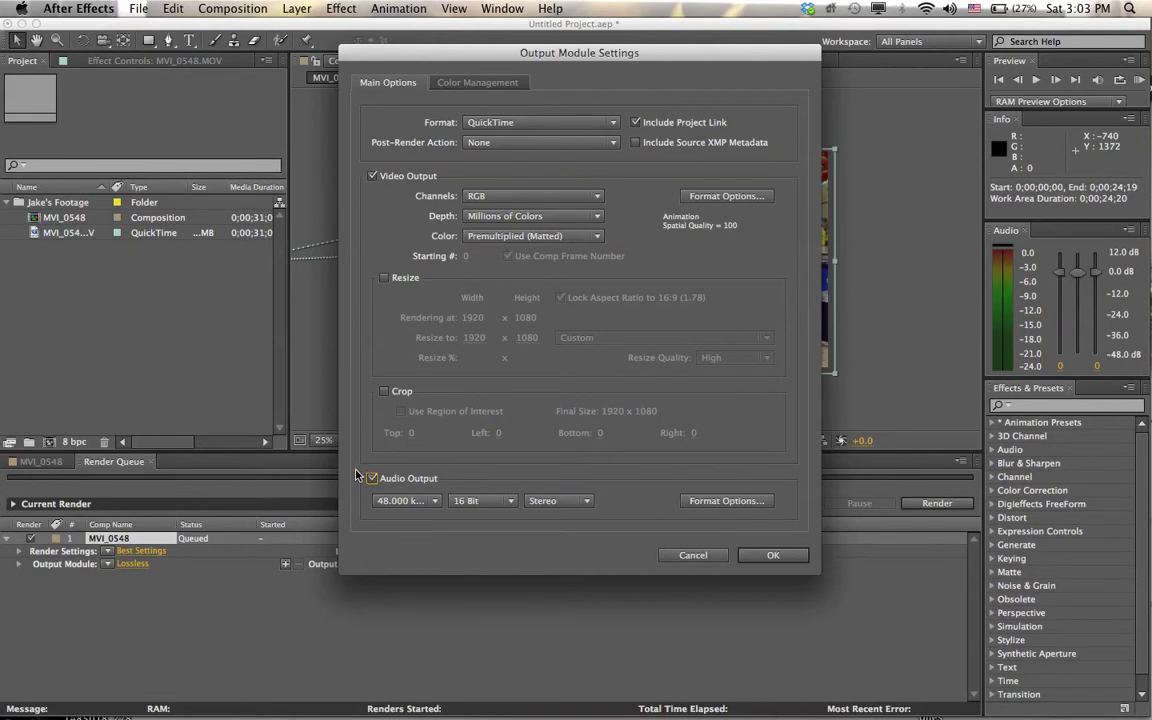
click(726, 197)
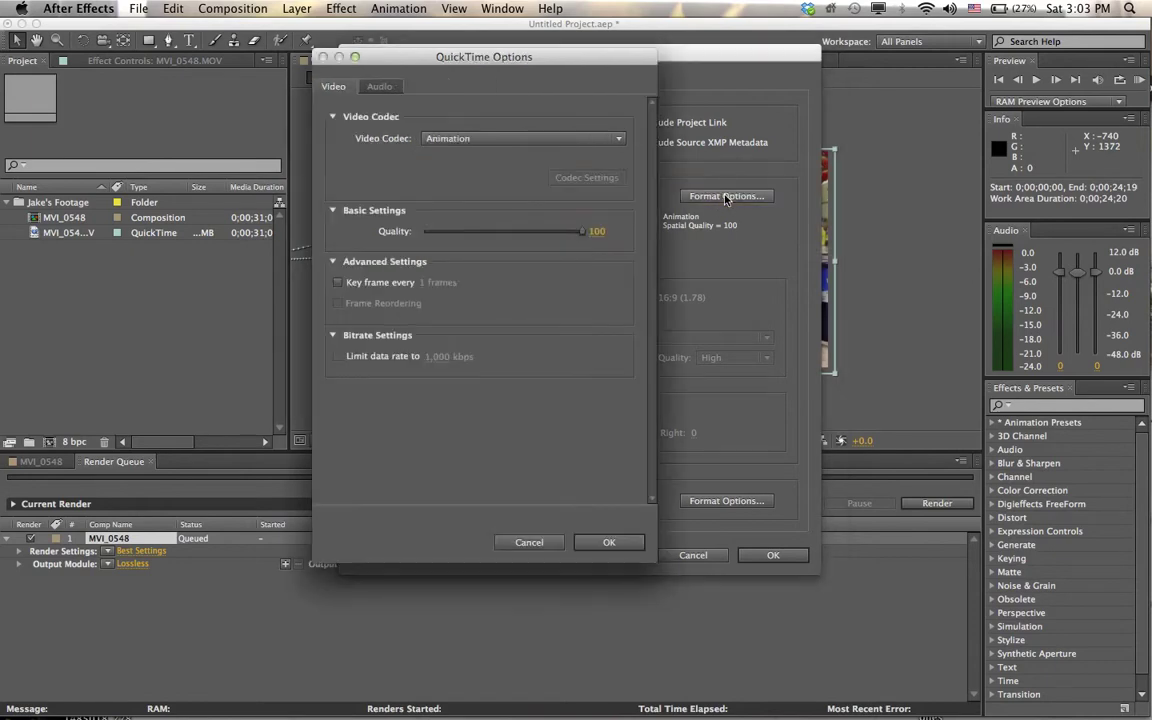
click(614, 140)
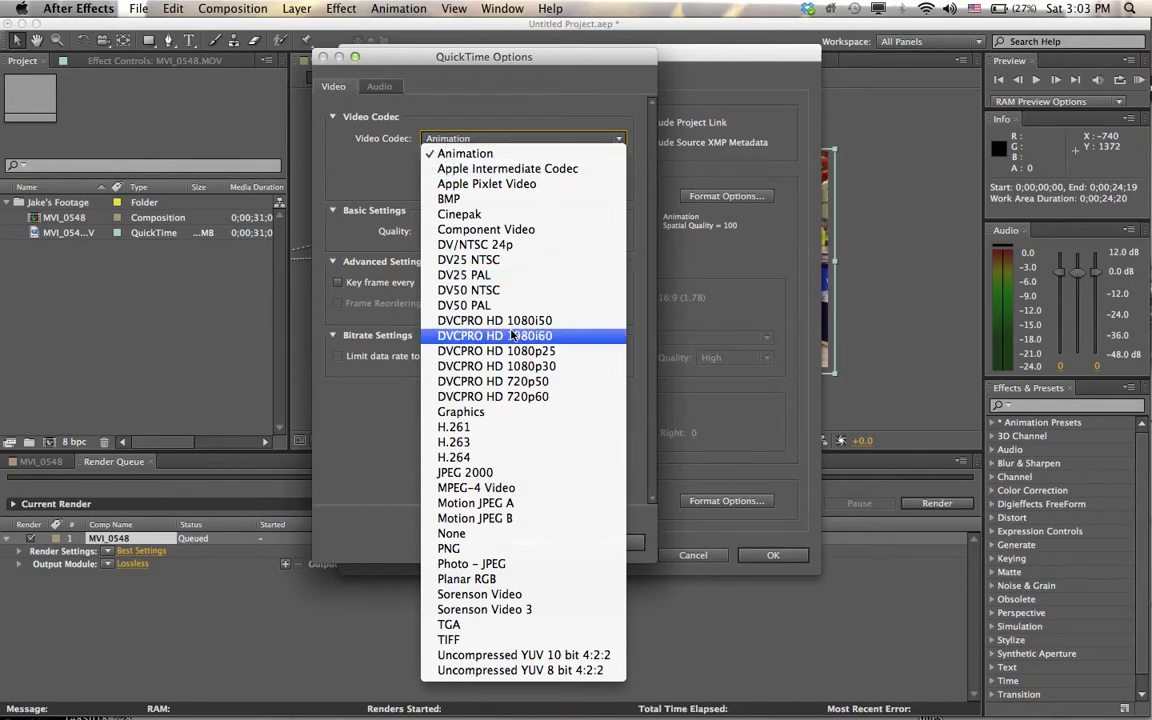
click(476, 458)
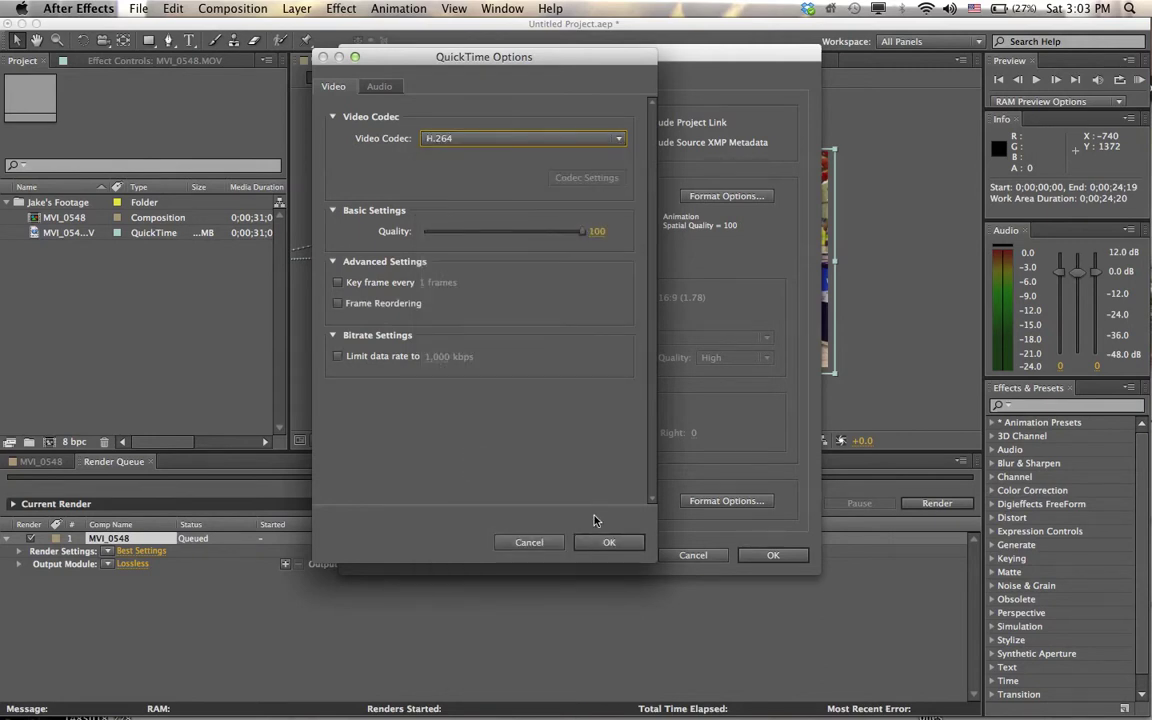
click(607, 542)
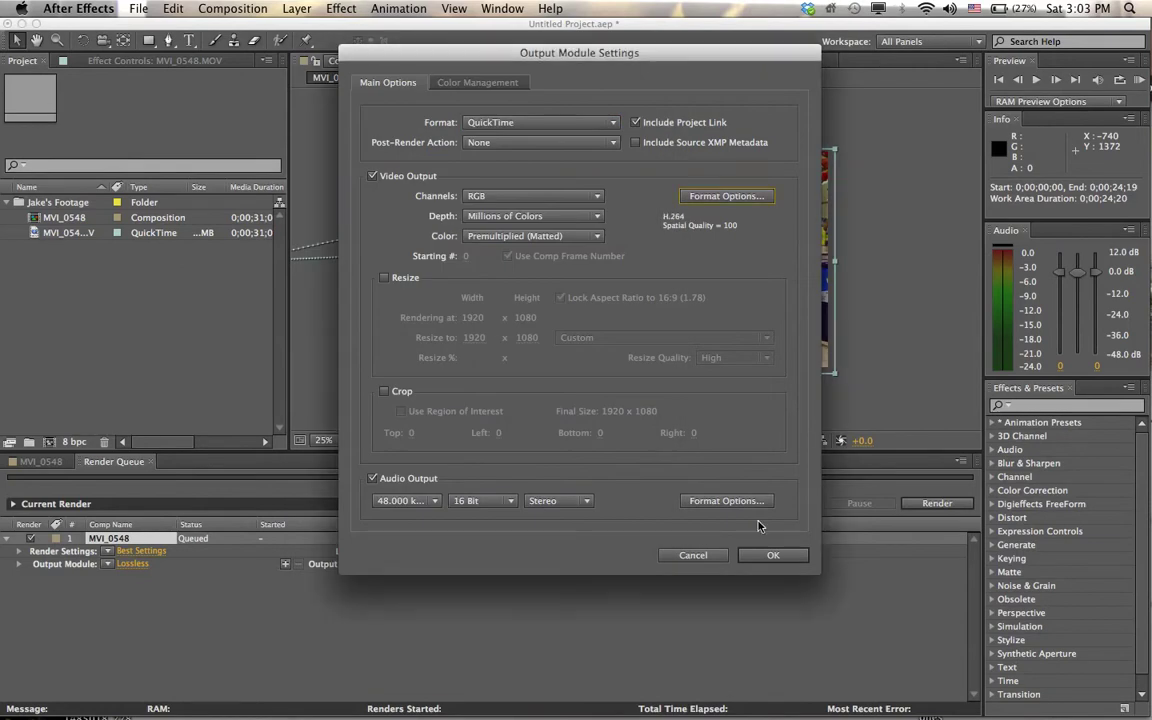
click(758, 556)
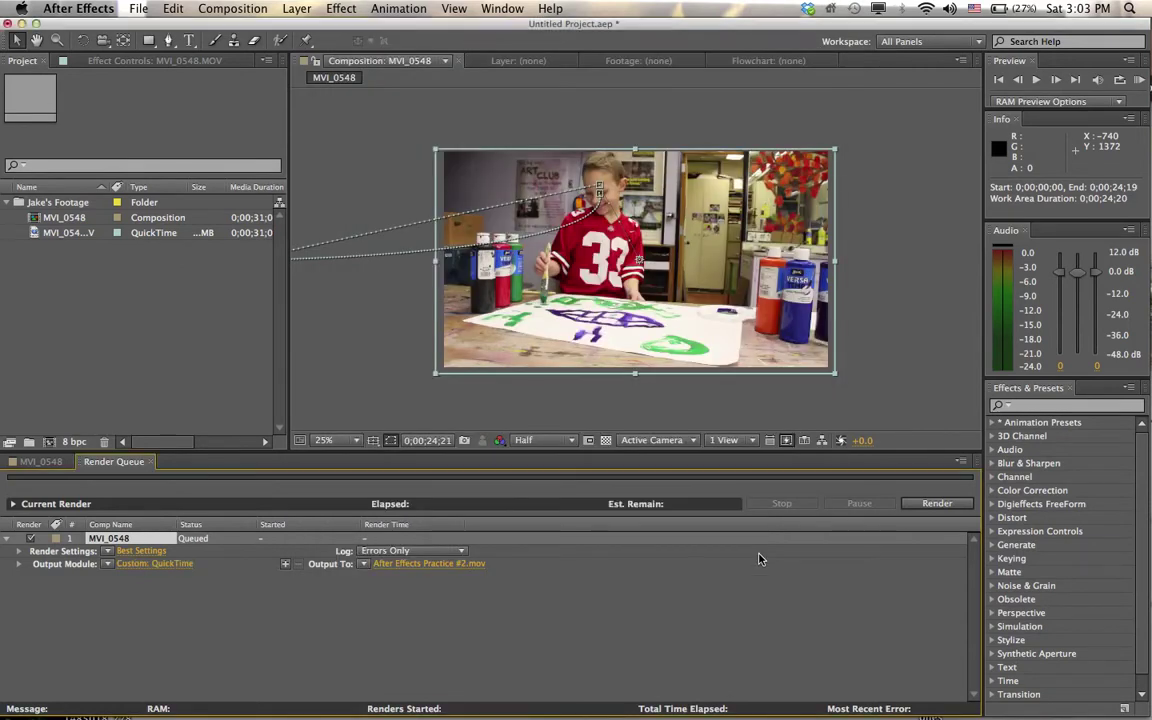
click(935, 504)
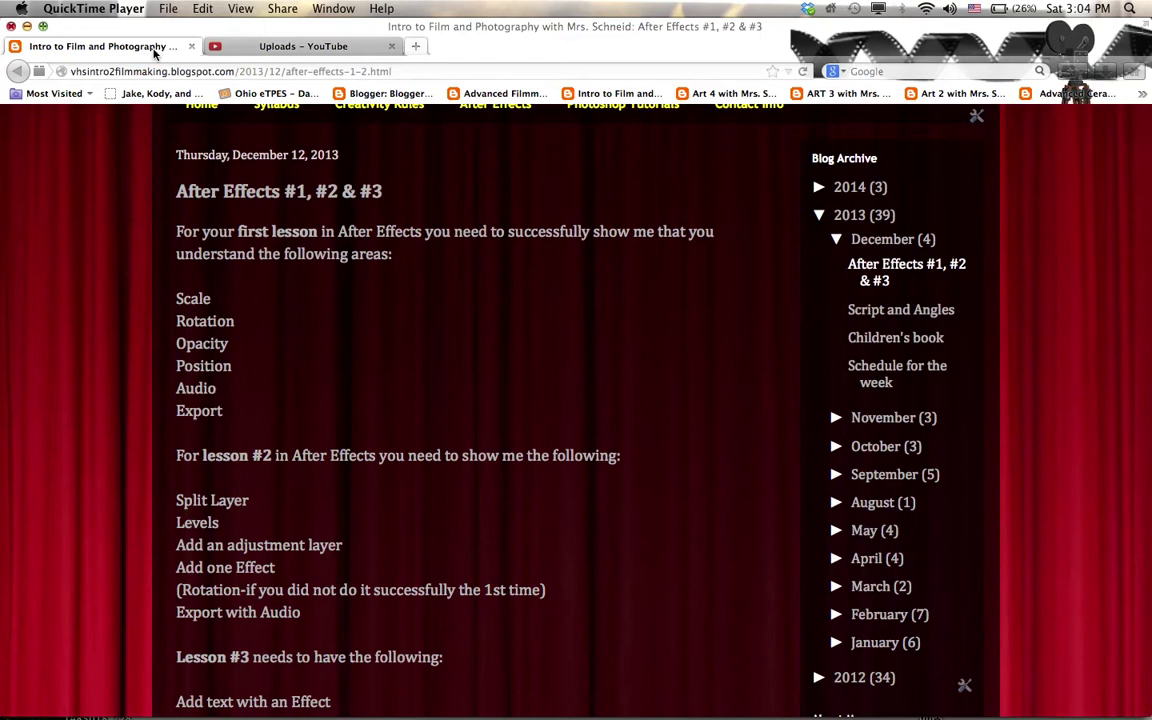
Switch to Firefox and show the "After Effects #1, #2 & #3" lesson requirements page
click(155, 53)
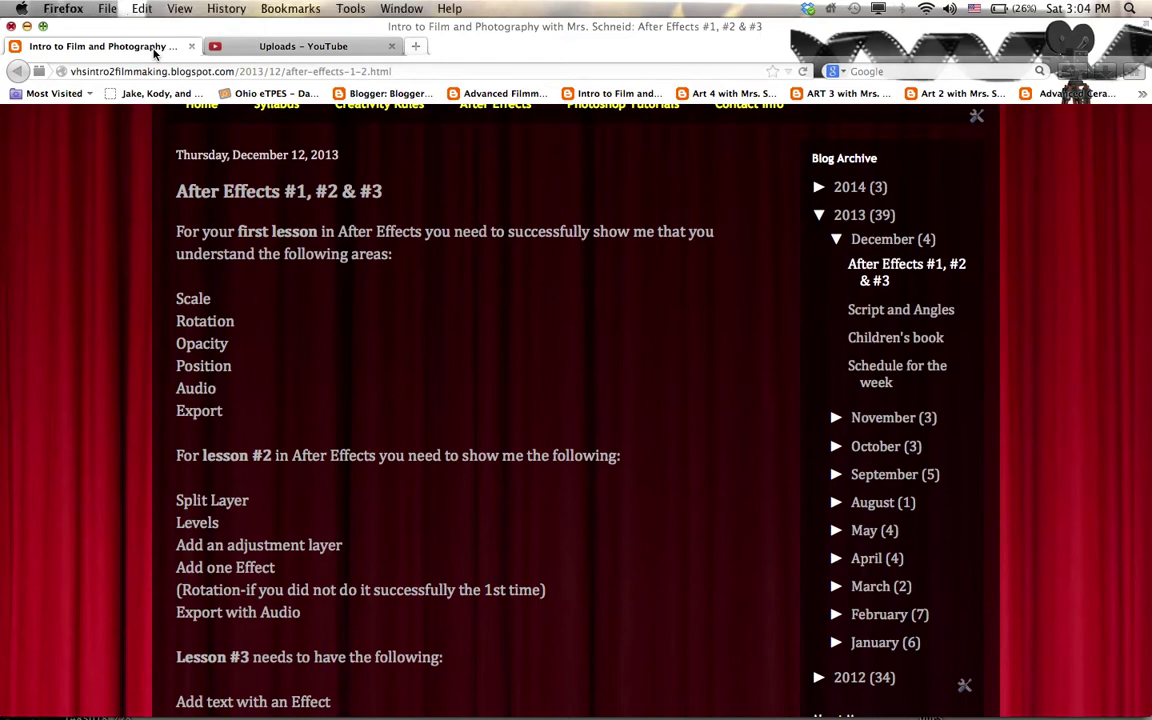